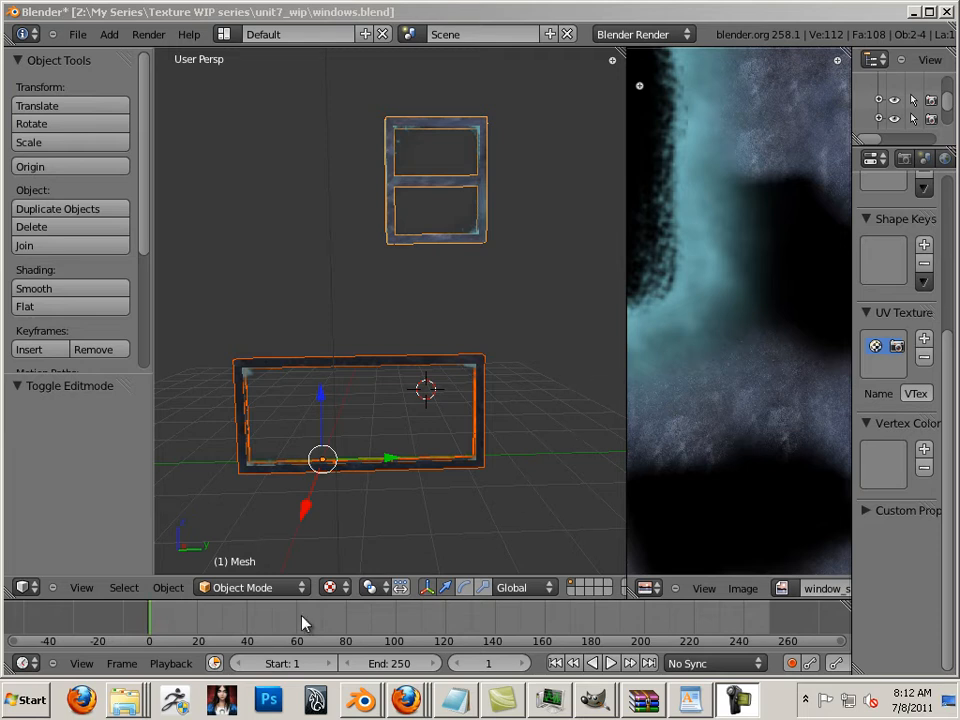
# - Export both window frame meshes in Wavefront OBJ format to the unit7_wip folder, overwriting windows.obj
pyautogui.rightClick(124, 700)
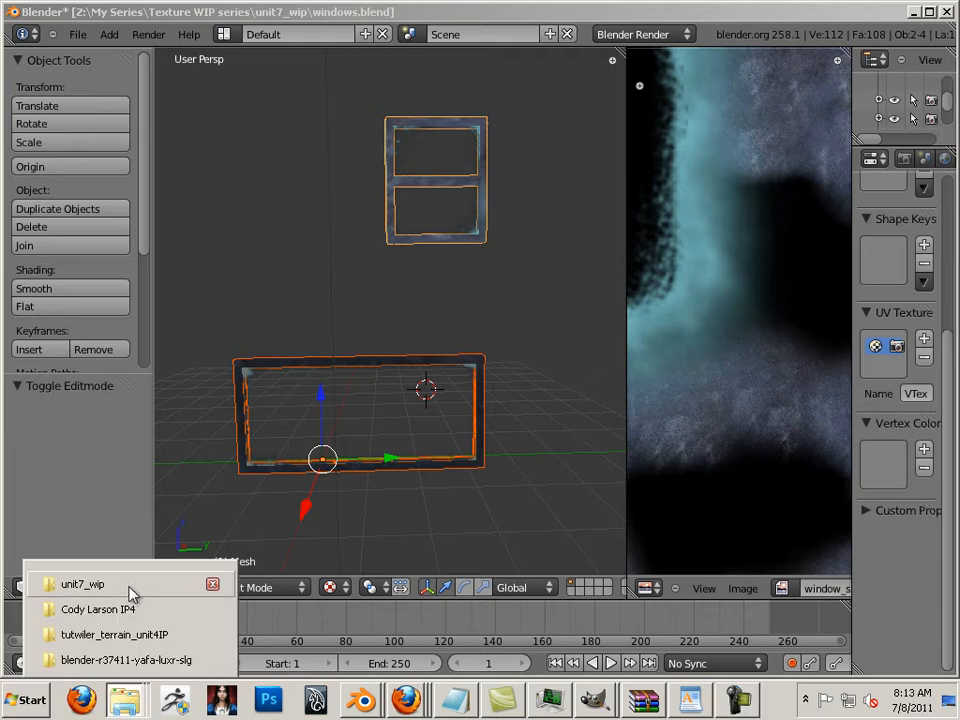
pyautogui.rightClick(263, 379)
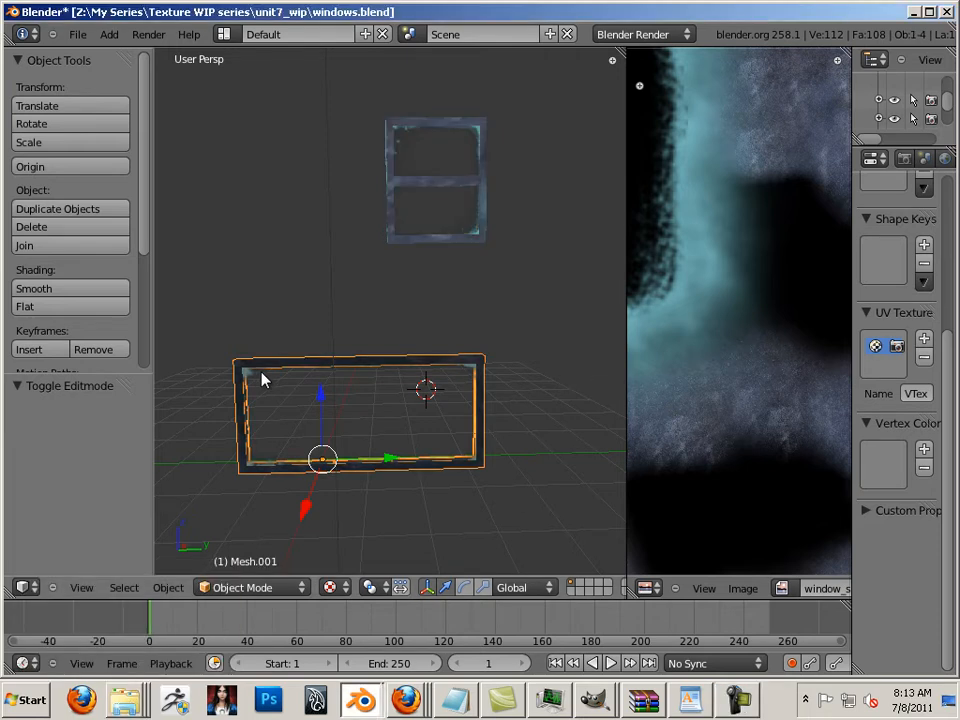
pyautogui.keyDown('shift'); pyautogui.rightClick(401, 259); pyautogui.keyUp('shift')
pyautogui.click(77, 34)
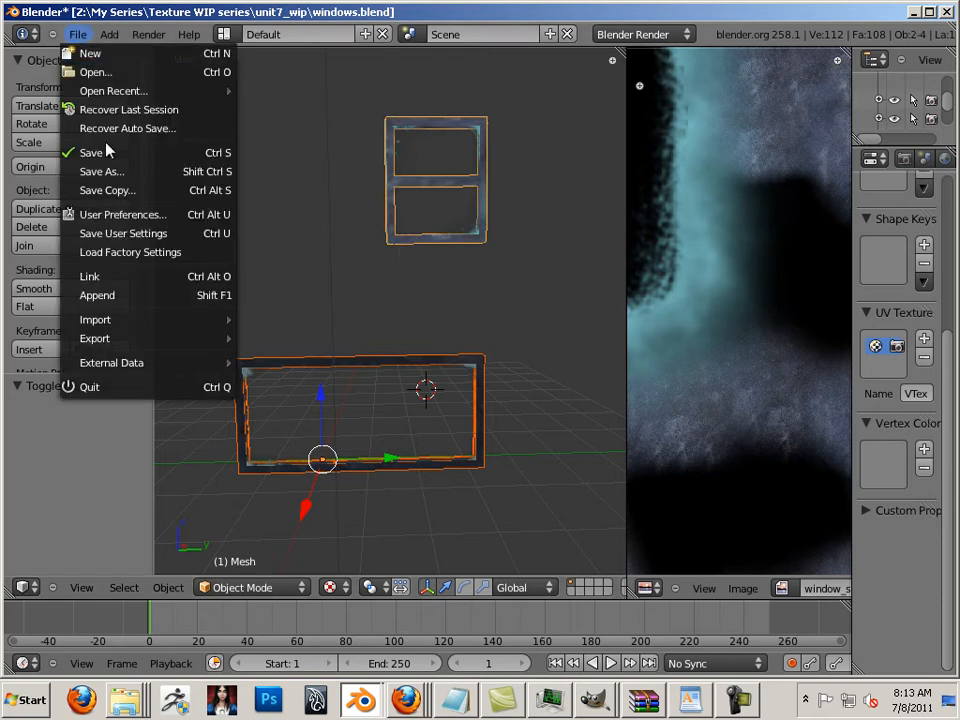
pyautogui.moveTo(158, 344)
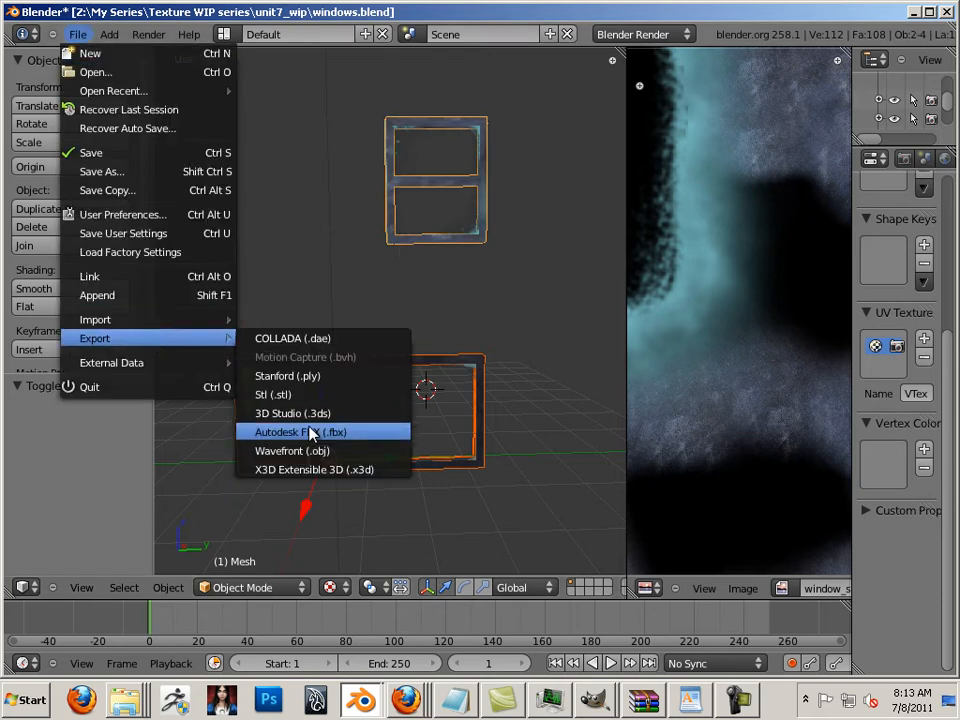
pyautogui.click(320, 451)
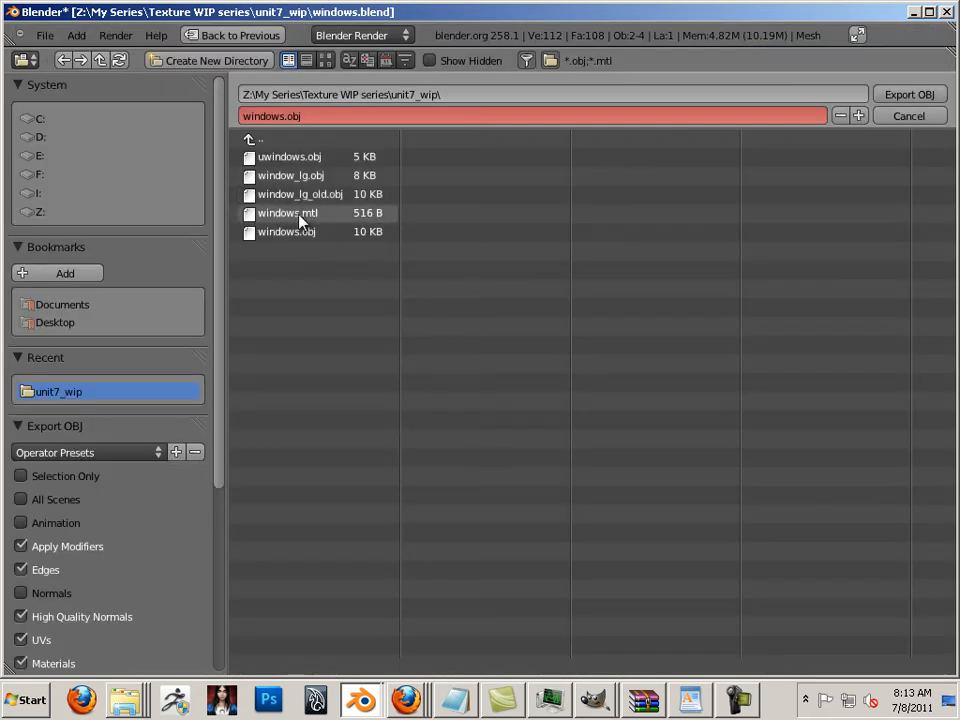
pyautogui.click(288, 160)
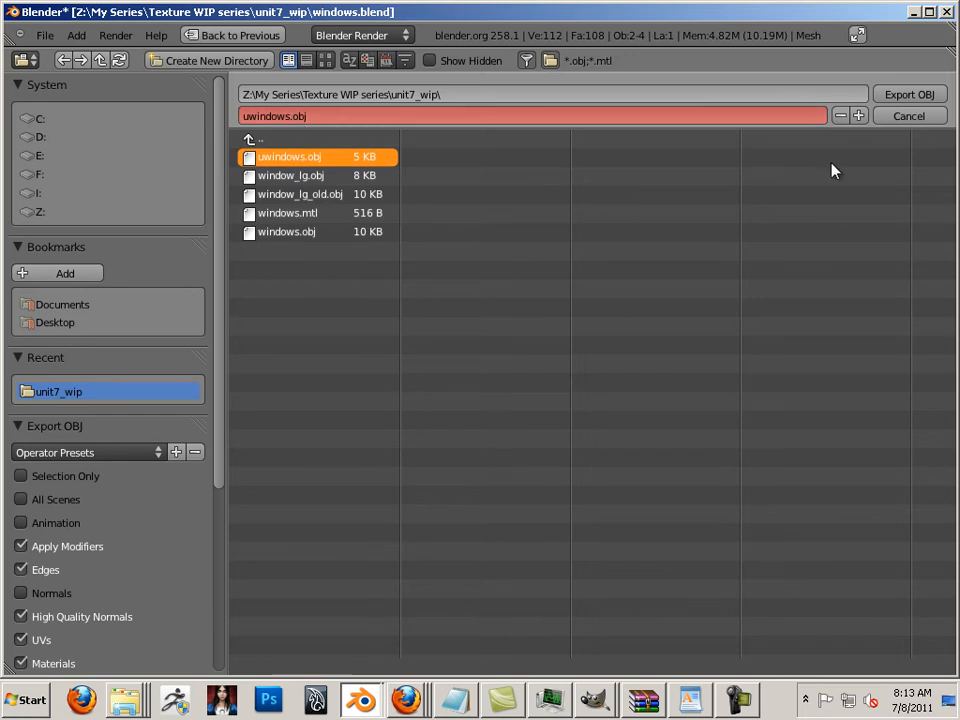
pyautogui.click(313, 235)
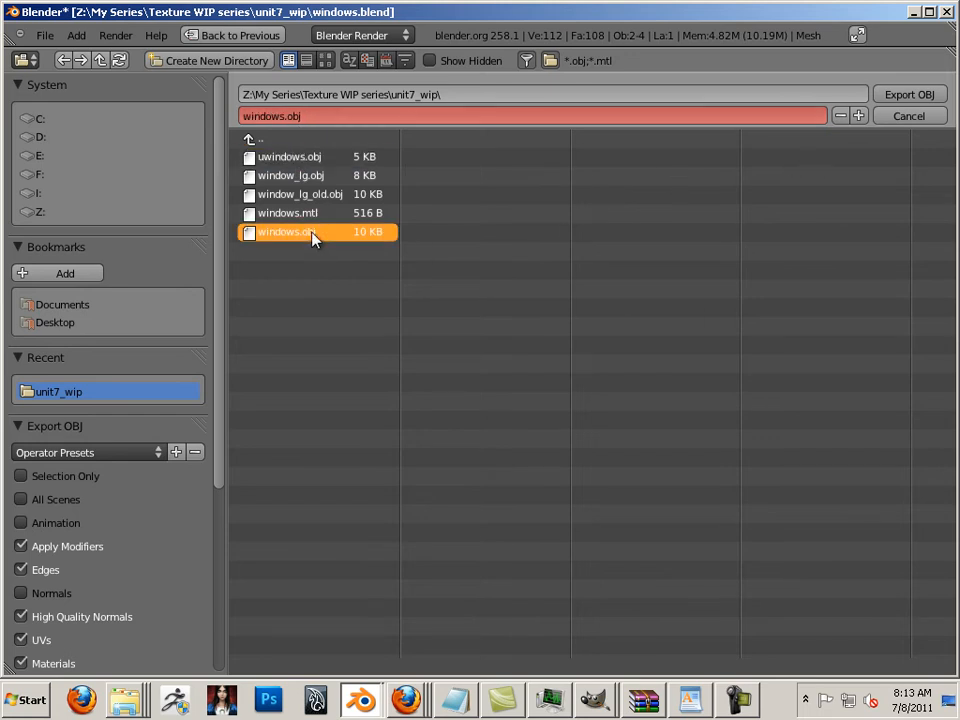
pyautogui.click(880, 94)
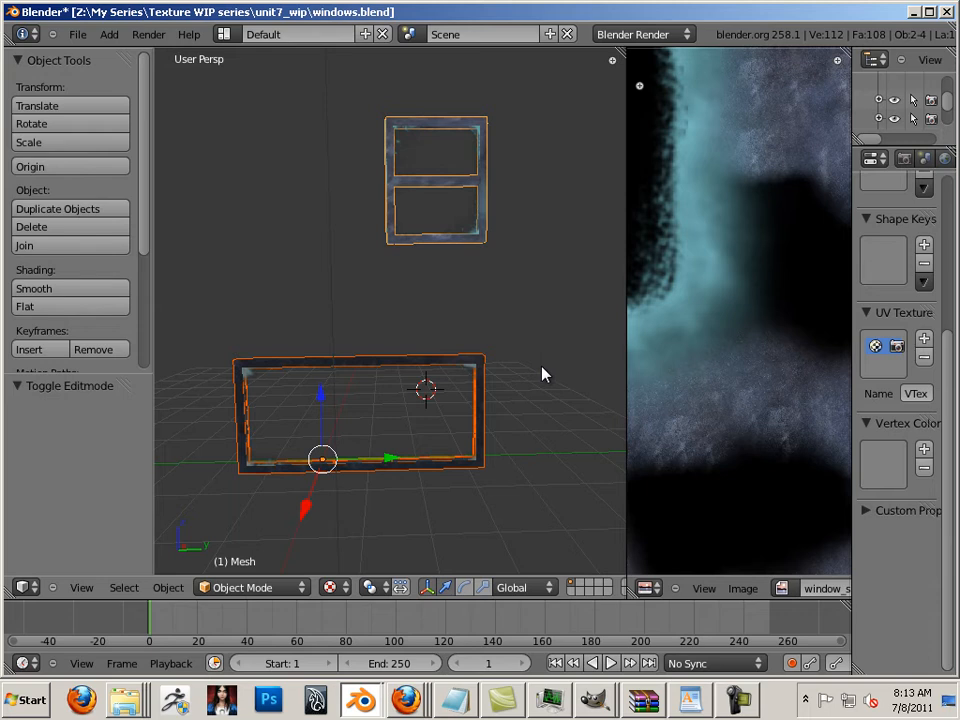
# - Switch to the unit7_wip folder in Windows Explorer and check the exported windows MTL and OBJ files
pyautogui.rightClick(125, 700)
pyautogui.click(82, 584)
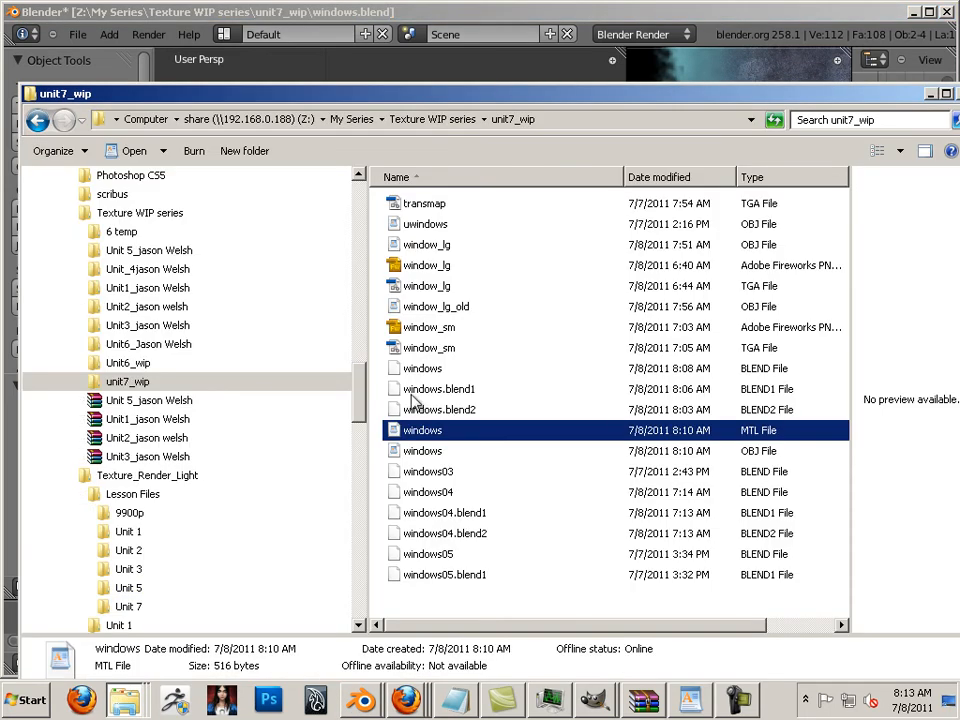
pyautogui.moveTo(486, 100); pyautogui.dragTo(466, 20)
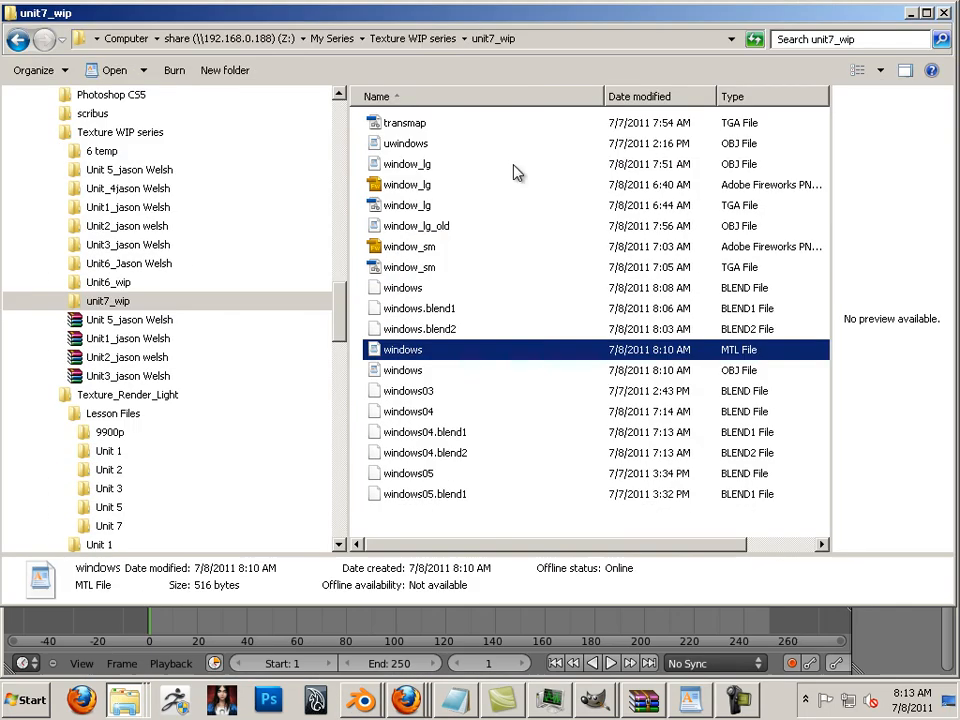
pyautogui.keyDown('shift'); pyautogui.click(420, 371); pyautogui.keyUp('shift')
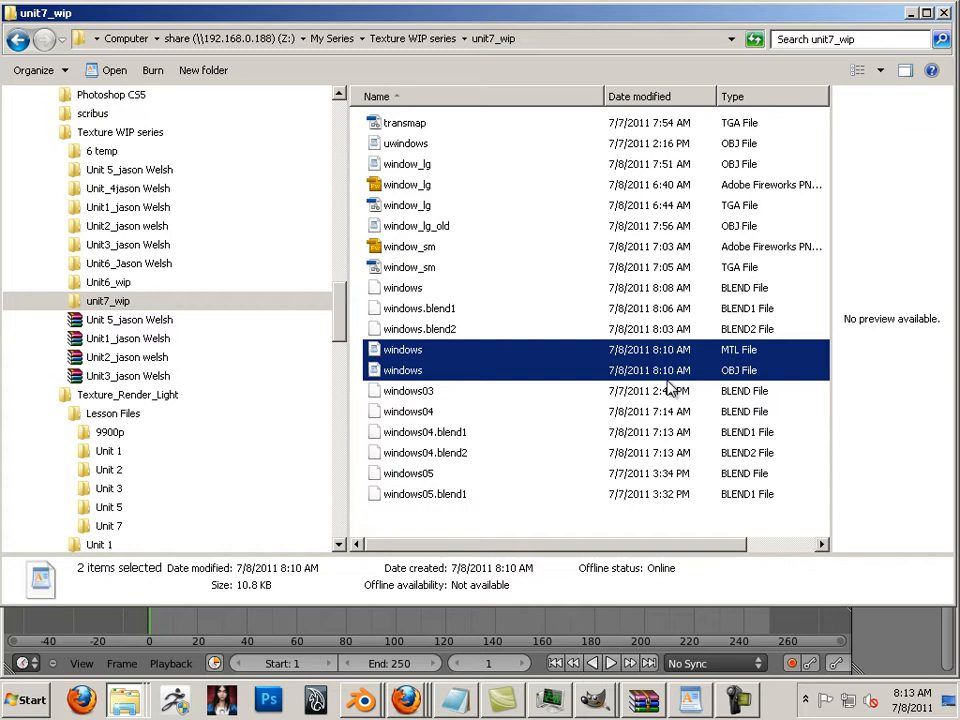
pyautogui.click(540, 411)
pyautogui.click(478, 370)
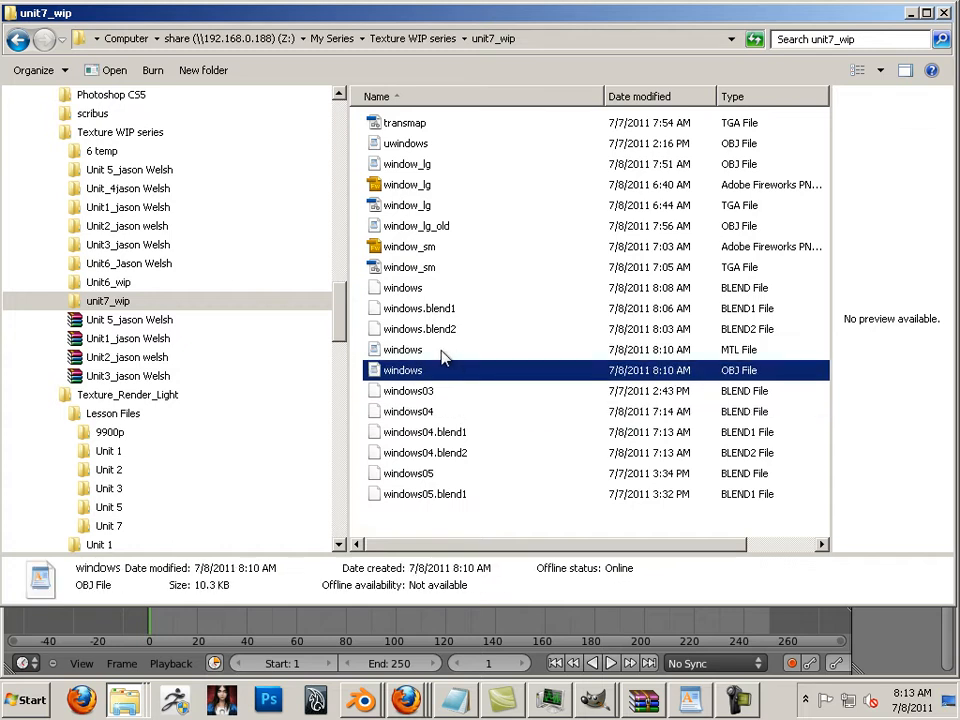
pyautogui.click(440, 352)
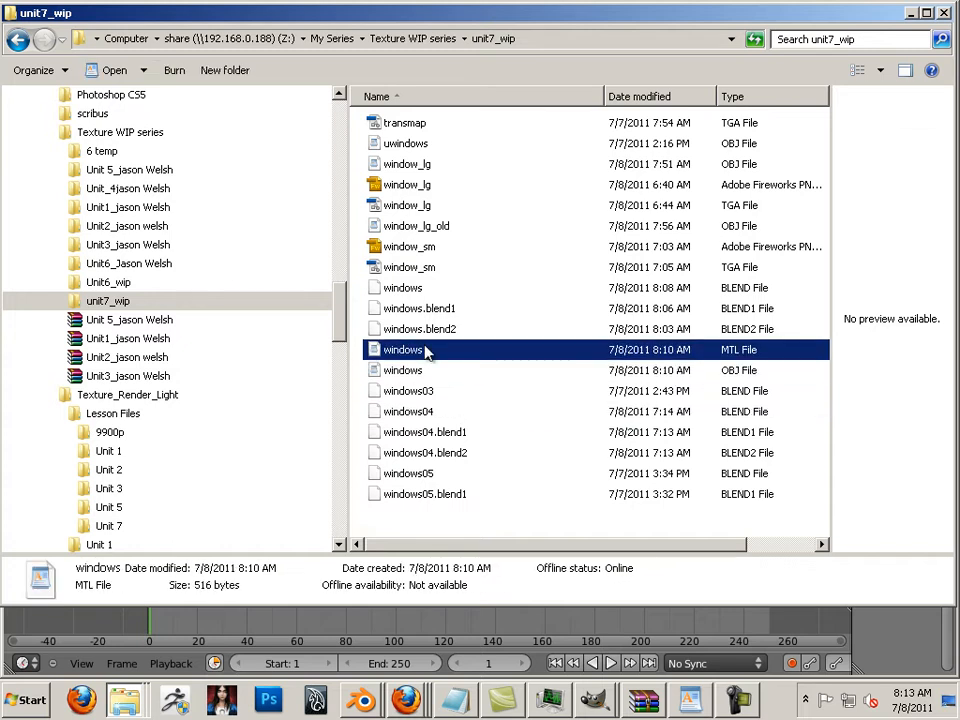
# - Open the windows MTL file in WordPad, examine its material names and map_Kd texture path, and close it
pyautogui.rightClick(425, 350)
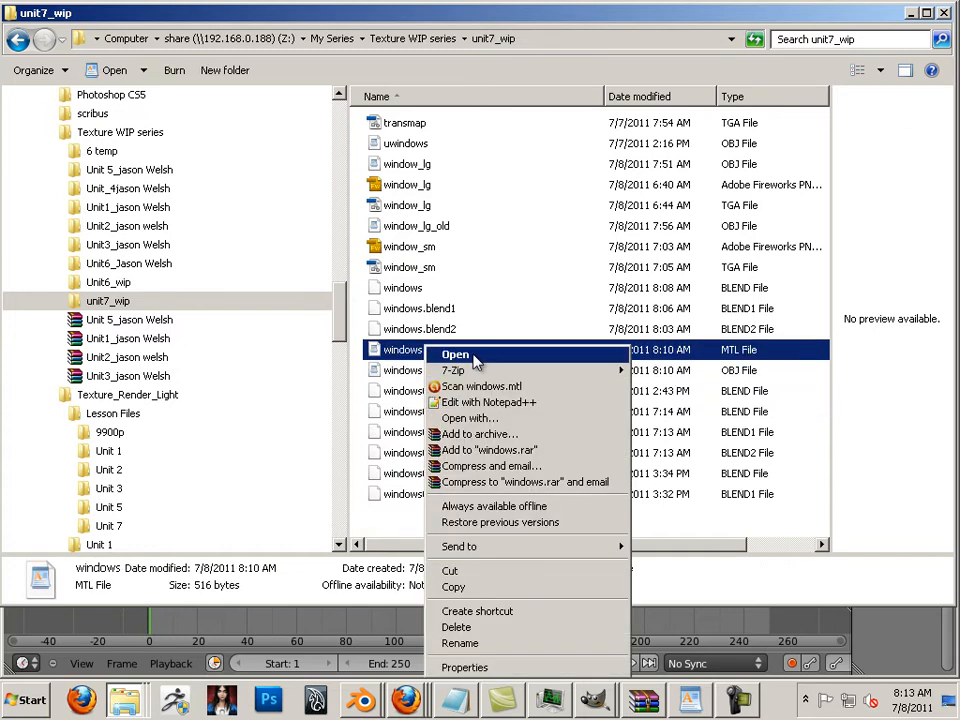
pyautogui.click(473, 355)
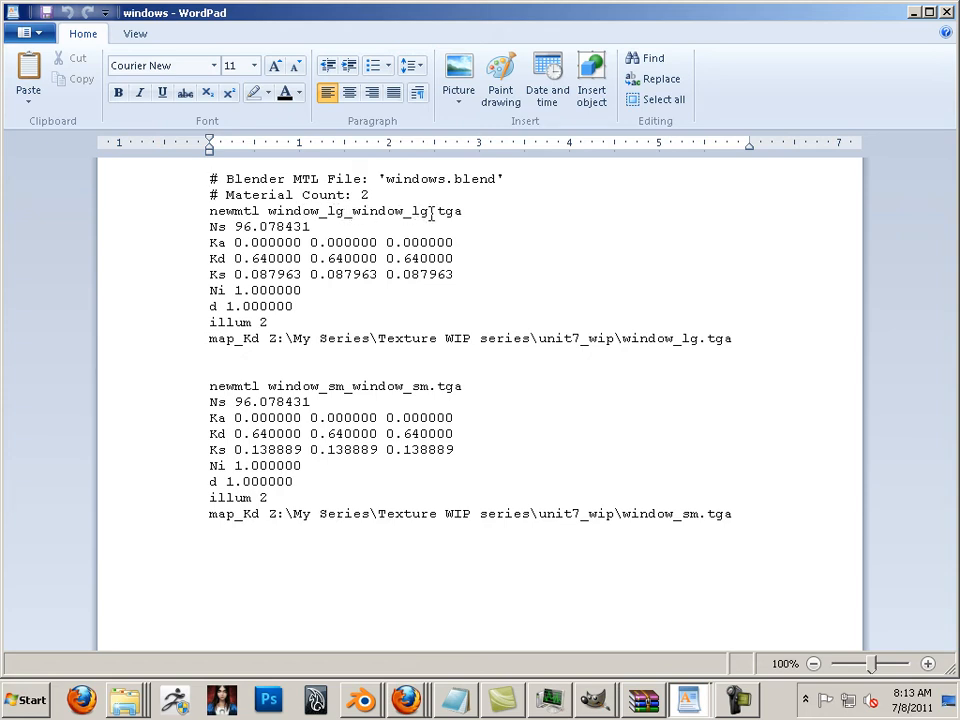
pyautogui.moveTo(431, 213); pyautogui.dragTo(470, 212)
pyautogui.click(455, 242)
pyautogui.moveTo(272, 339); pyautogui.dragTo(580, 344)
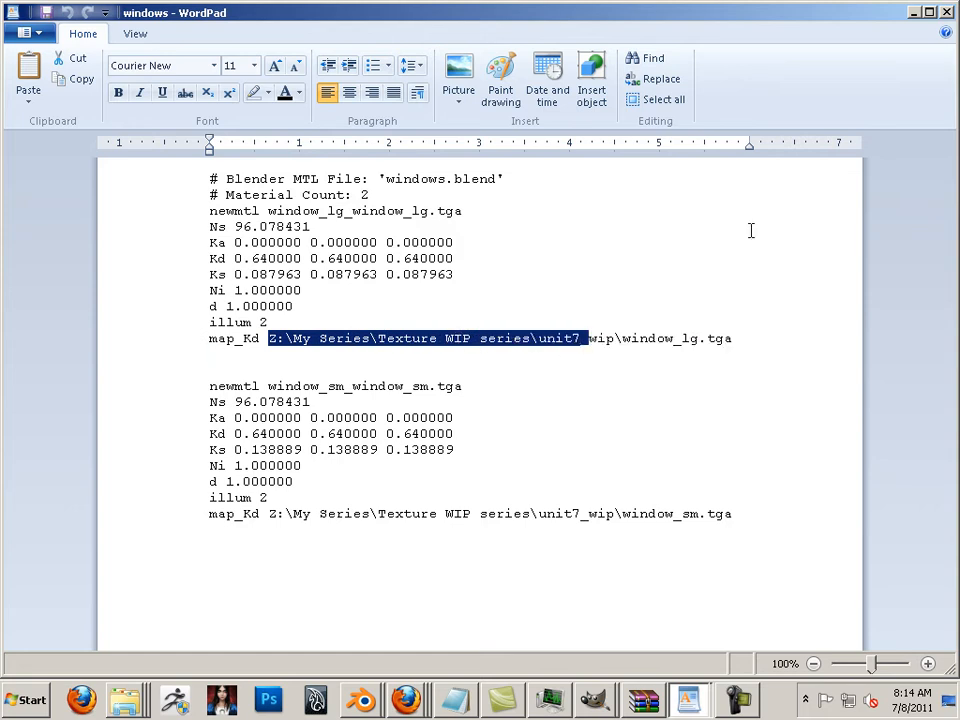
pyautogui.click(946, 14)
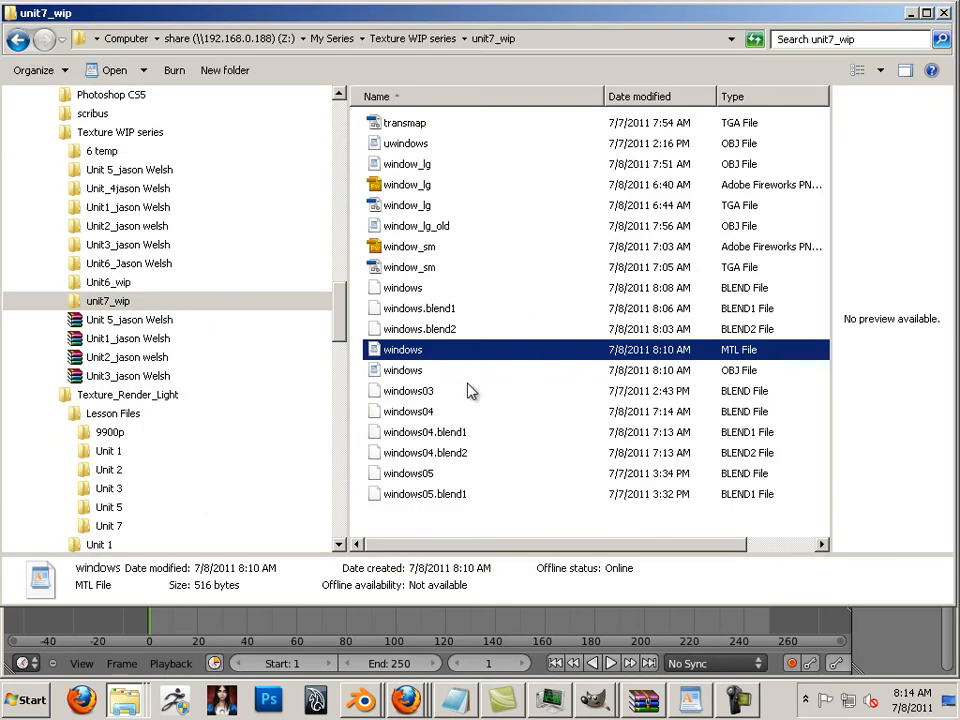
# - Copy the windows MTL and OBJ files together with the window_sm and window_lg TGA textures
pyautogui.keyDown('ctrl'); pyautogui.click(403, 372); pyautogui.keyUp('ctrl')
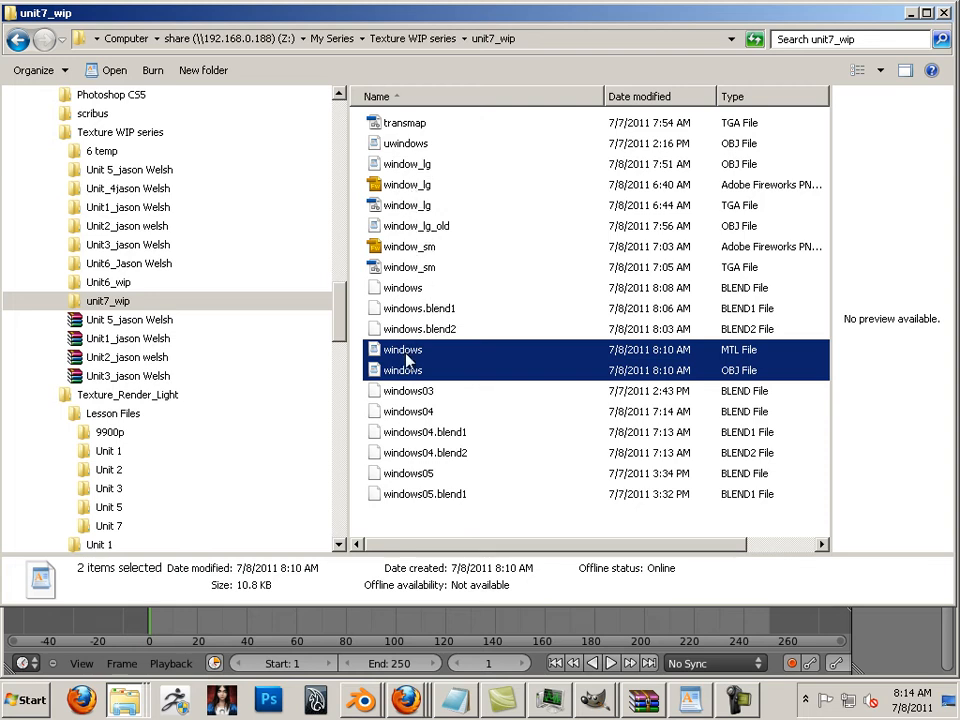
pyautogui.keyDown('ctrl'); pyautogui.click(411, 270); pyautogui.keyUp('ctrl')
pyautogui.keyDown('ctrl'); pyautogui.click(418, 207); pyautogui.keyUp('ctrl')
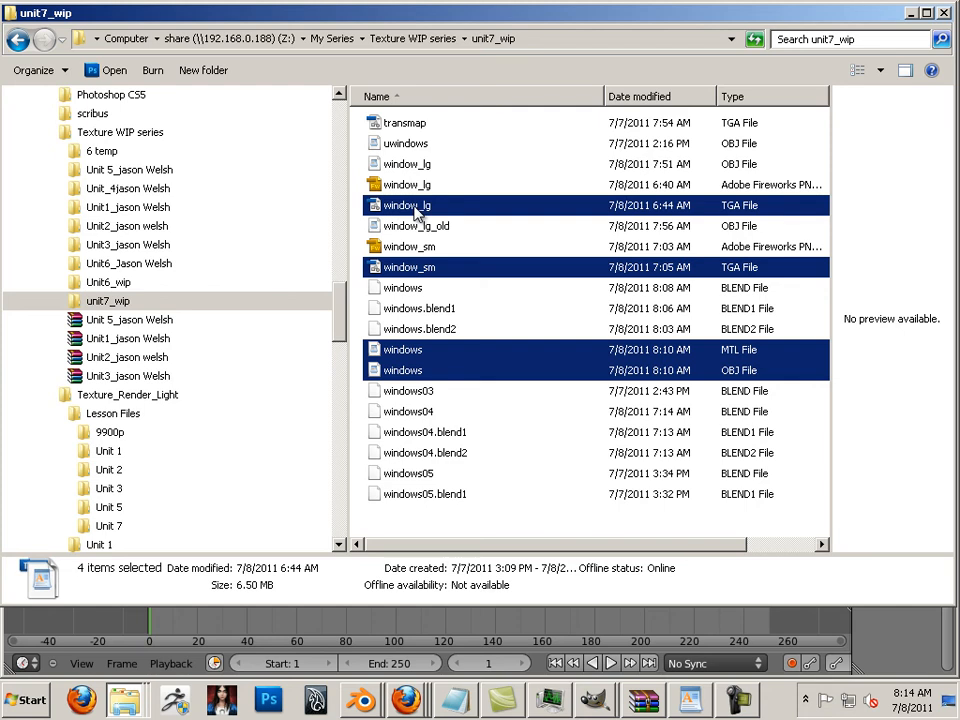
pyautogui.rightClick(416, 208)
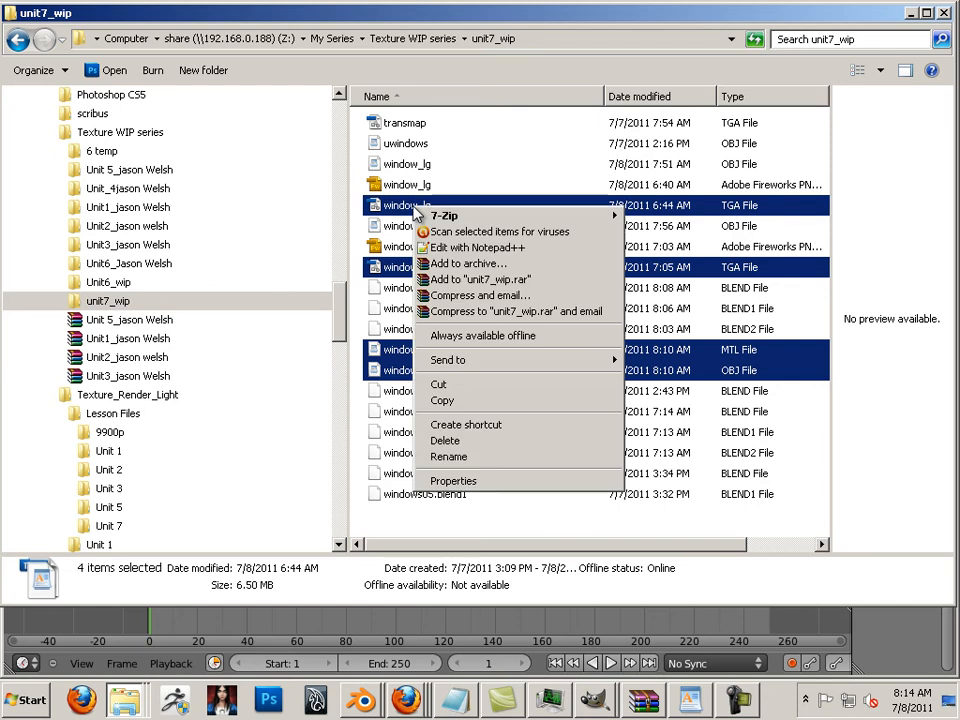
pyautogui.click(477, 401)
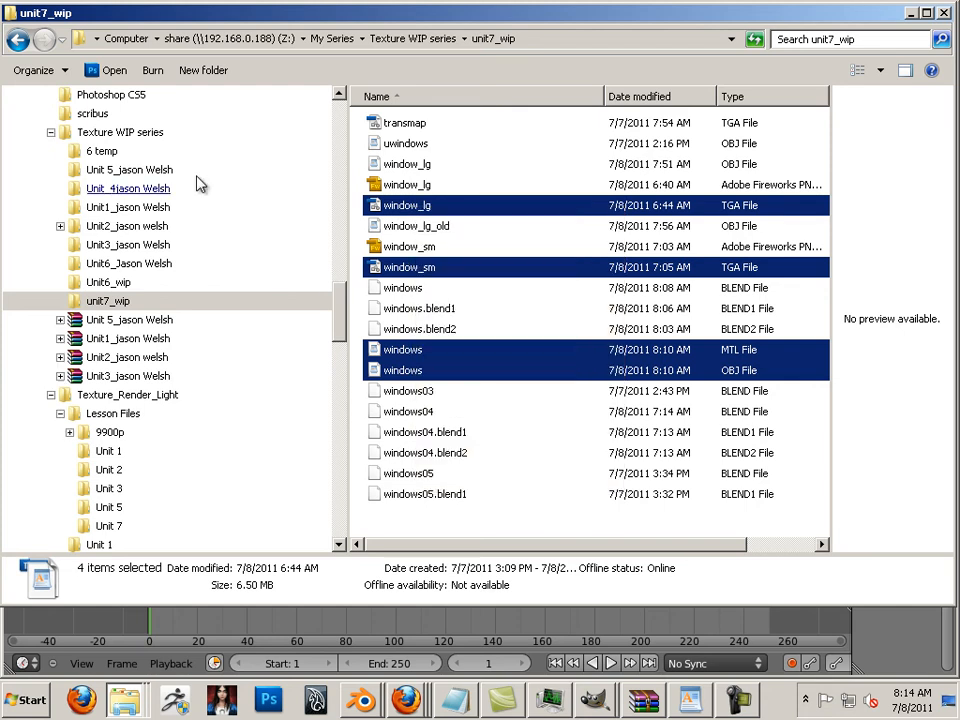
# - Create a new folder named objlearn inside the Texture WIP series folder
pyautogui.click(140, 134)
pyautogui.rightClick(406, 450)
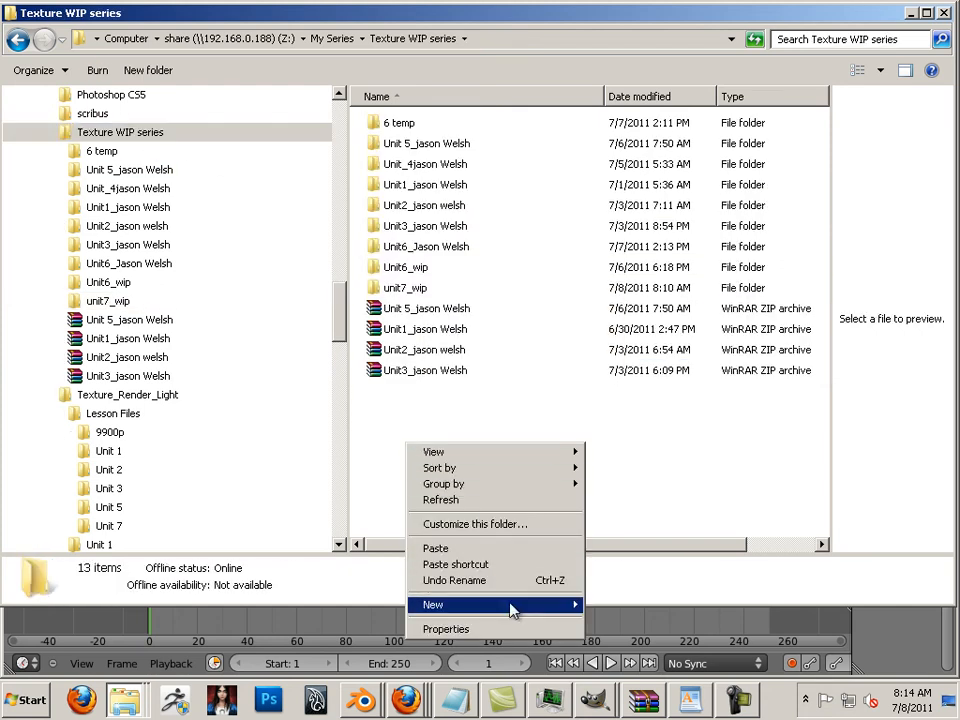
pyautogui.moveTo(512, 610)
pyautogui.click(614, 377)
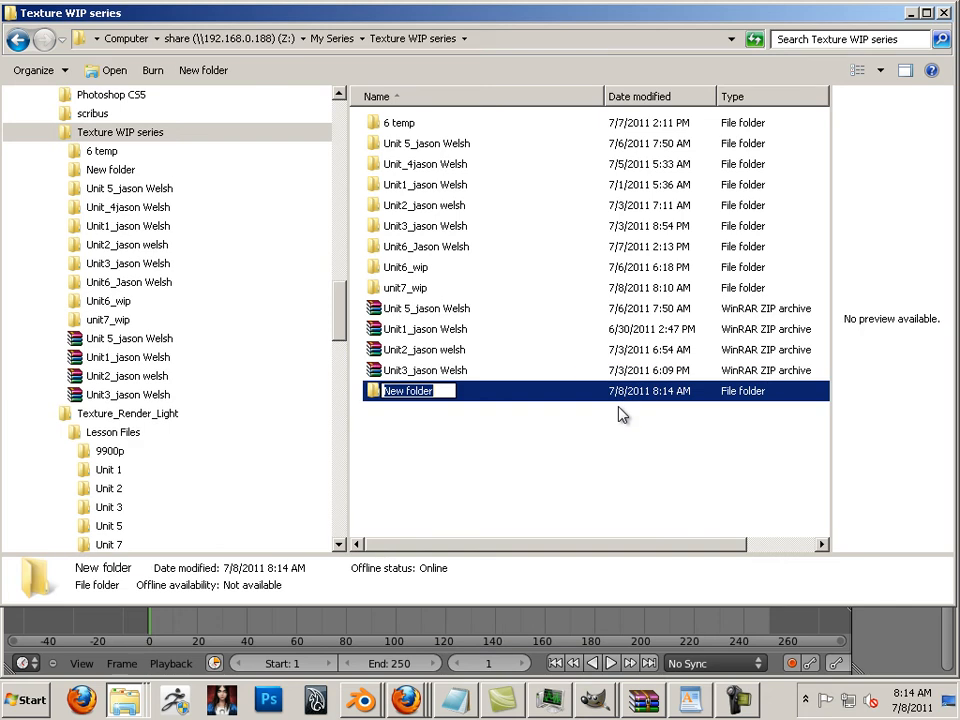
pyautogui.write('obj')
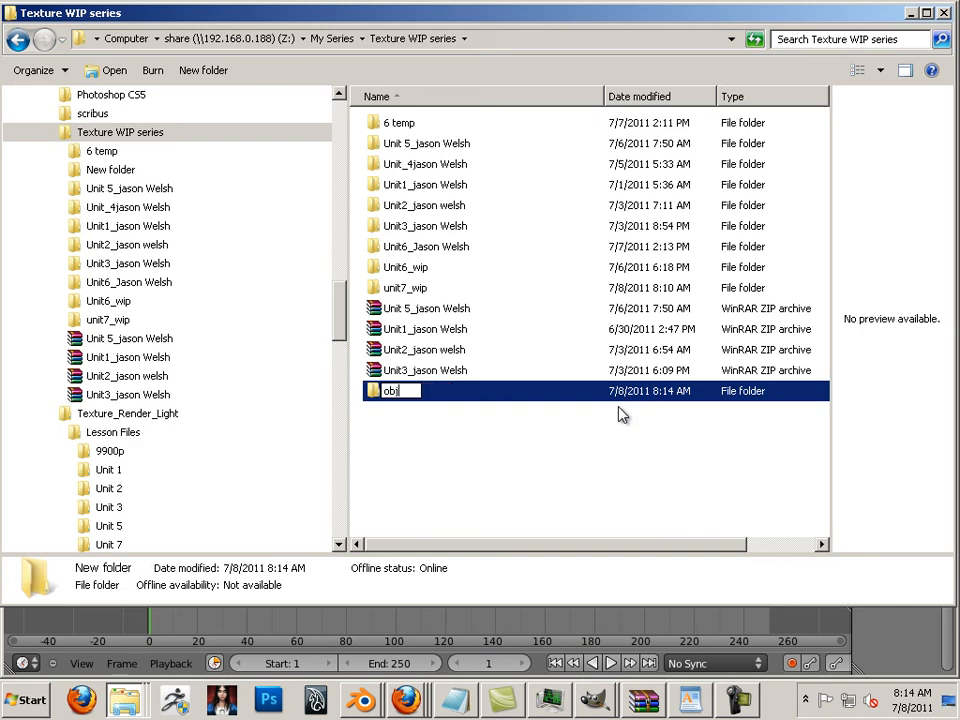
pyautogui.write('learn')
pyautogui.press('Return')
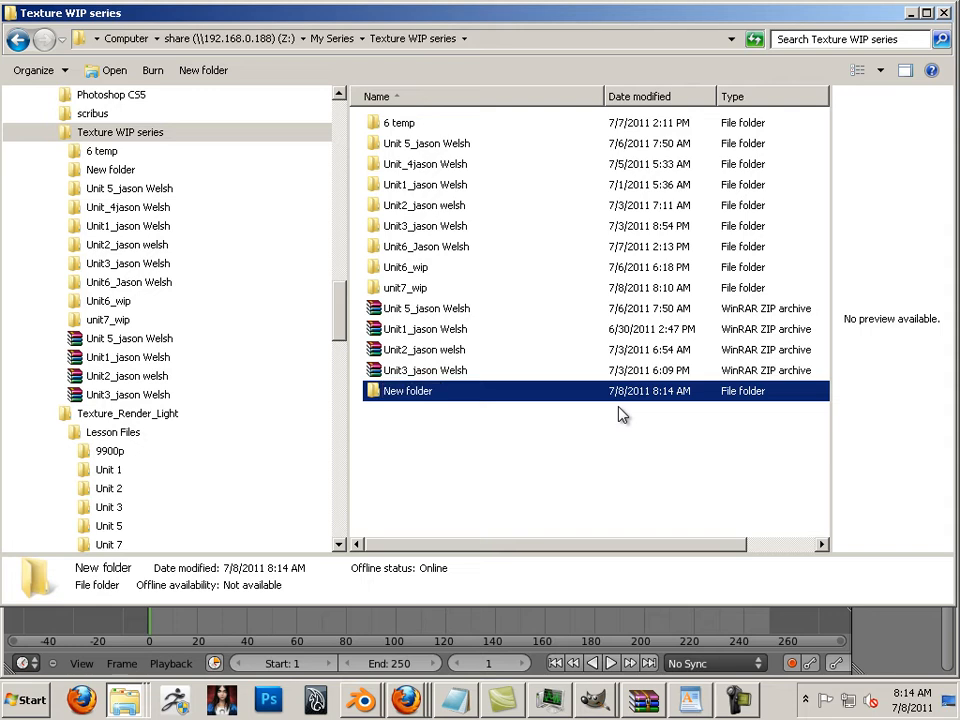
# - Paste the four copied model and texture files into the objlearn folder
pyautogui.doubleClick(446, 396)
pyautogui.rightClick(424, 315)
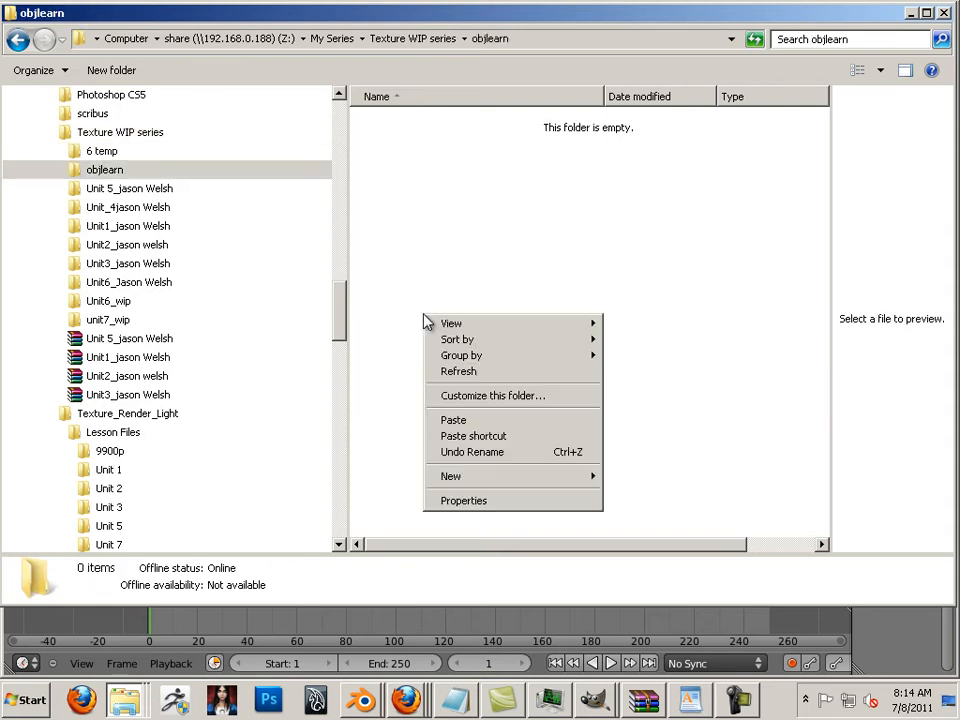
pyautogui.click(498, 421)
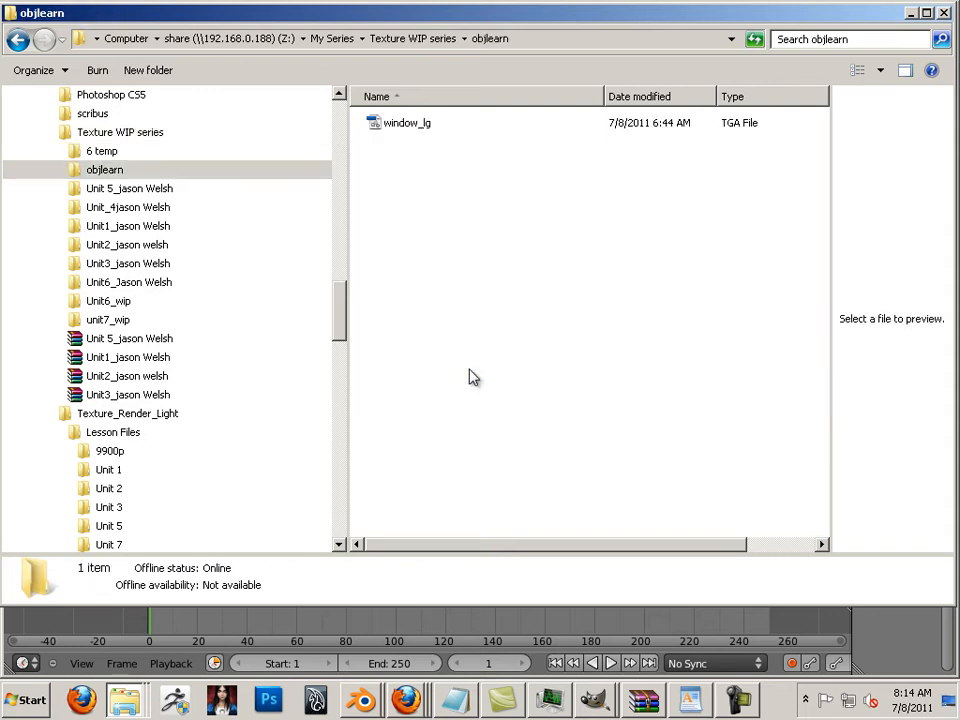
pyautogui.click(443, 221)
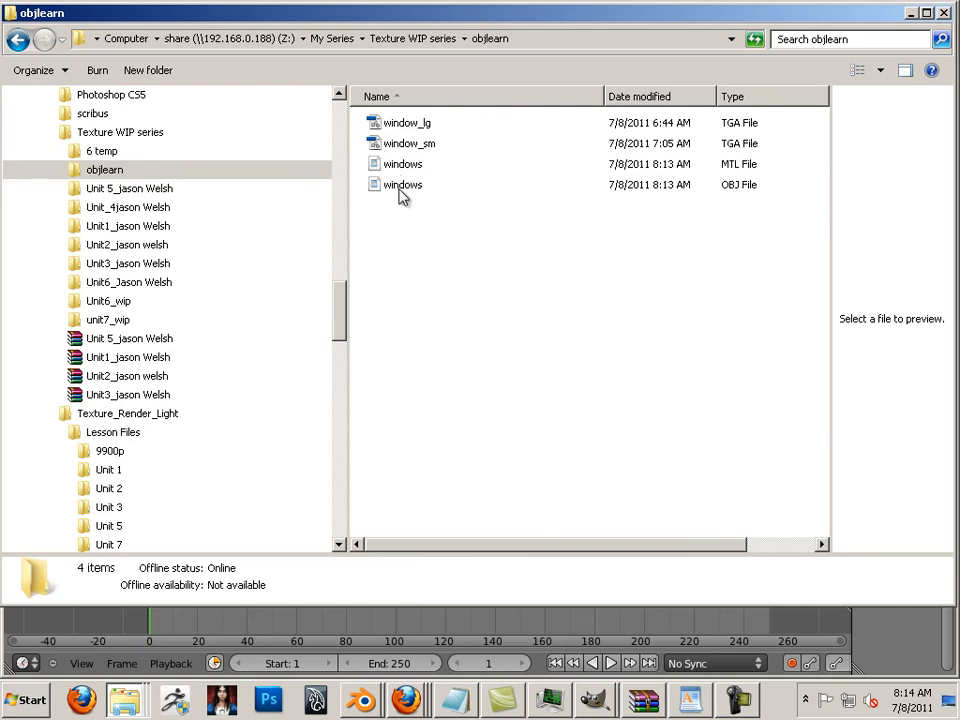
# - Open the copied windows MTL file in WordPad and shorten the first material's map_Kd path to window_lg.tga
pyautogui.click(405, 165)
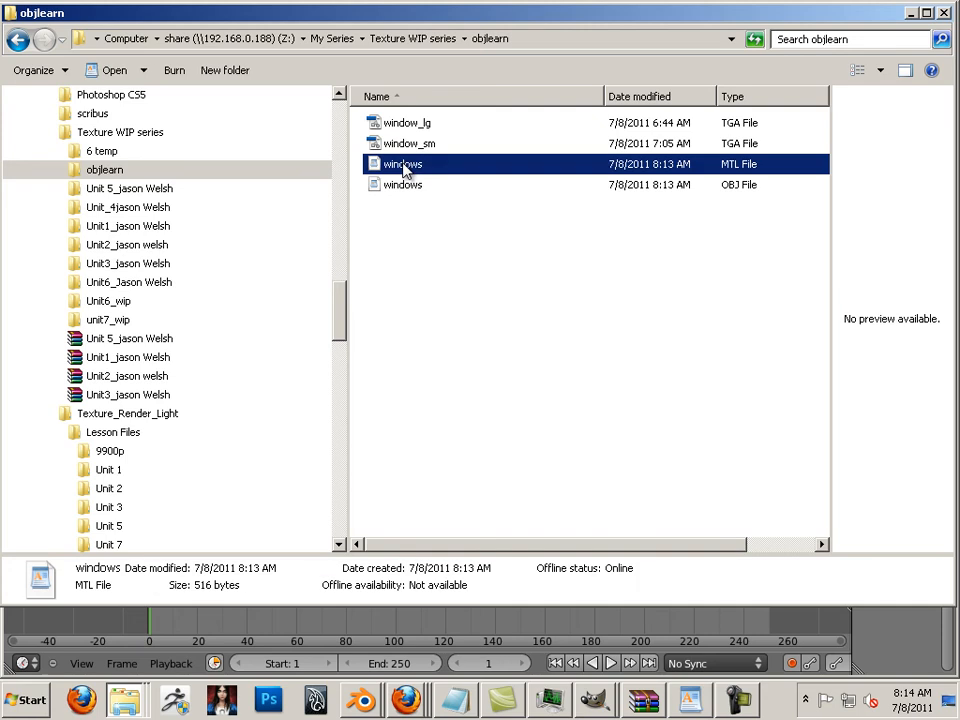
pyautogui.rightClick(407, 164)
pyautogui.click(435, 174)
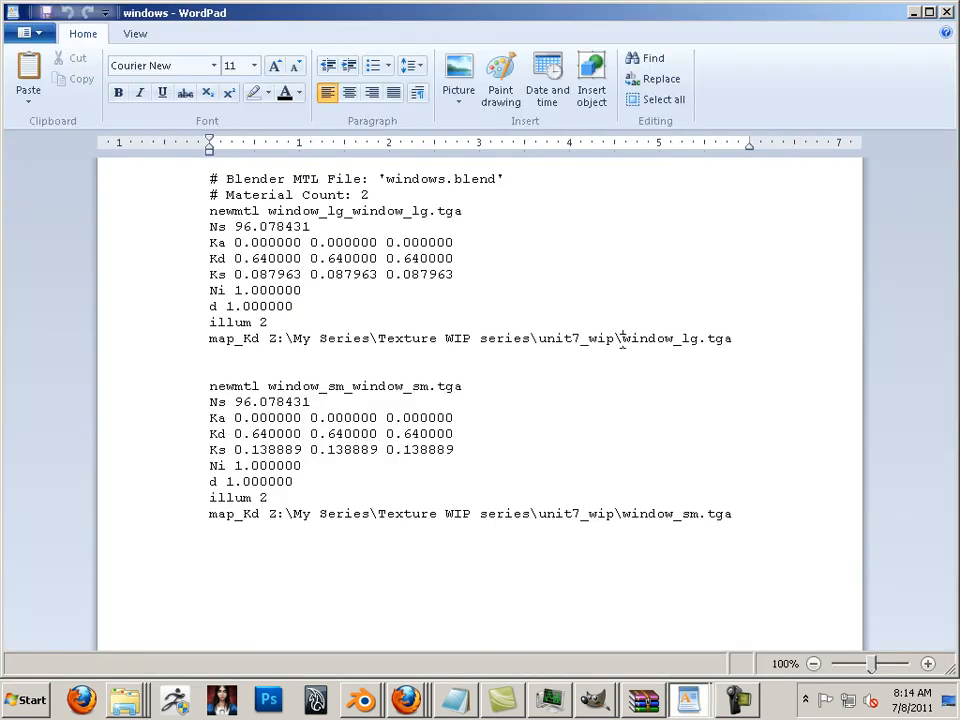
pyautogui.moveTo(614, 338); pyautogui.dragTo(281, 344)
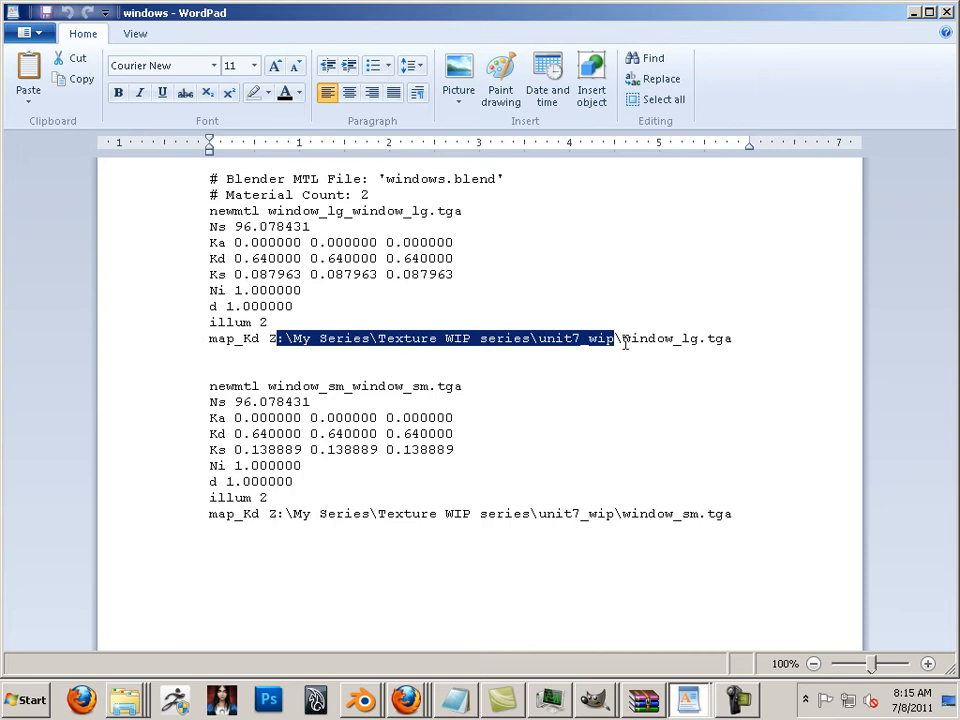
pyautogui.moveTo(623, 338); pyautogui.dragTo(276, 343)
pyautogui.press('Delete')
pyautogui.press('BackSpace')
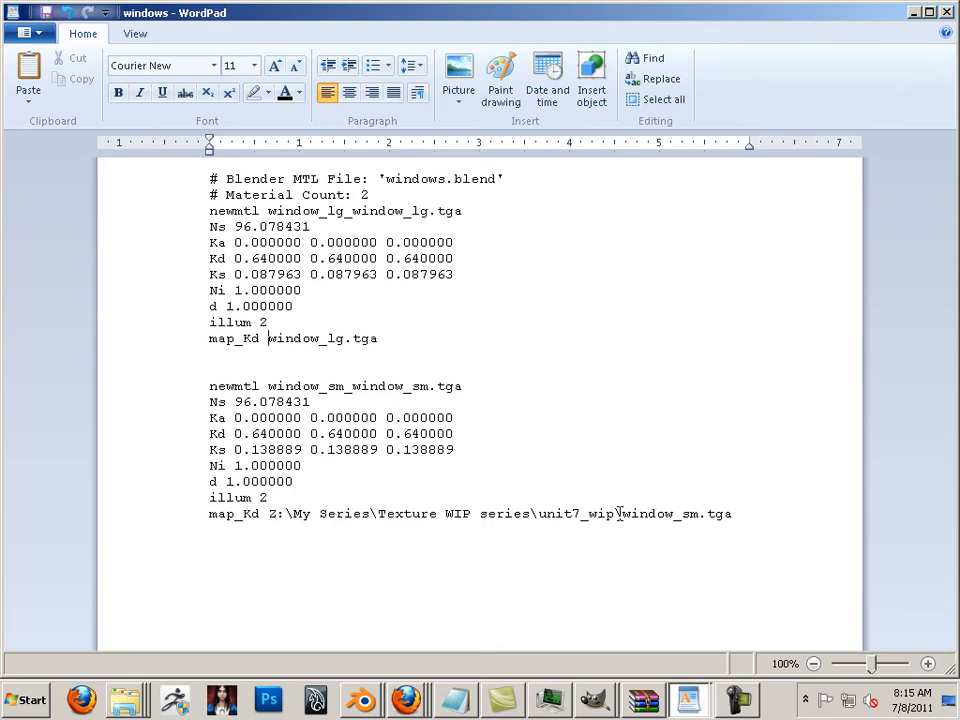
# - Shorten the second material's map_Kd path to window_sm.tga and save the MTL file
pyautogui.moveTo(621, 513); pyautogui.dragTo(269, 514)
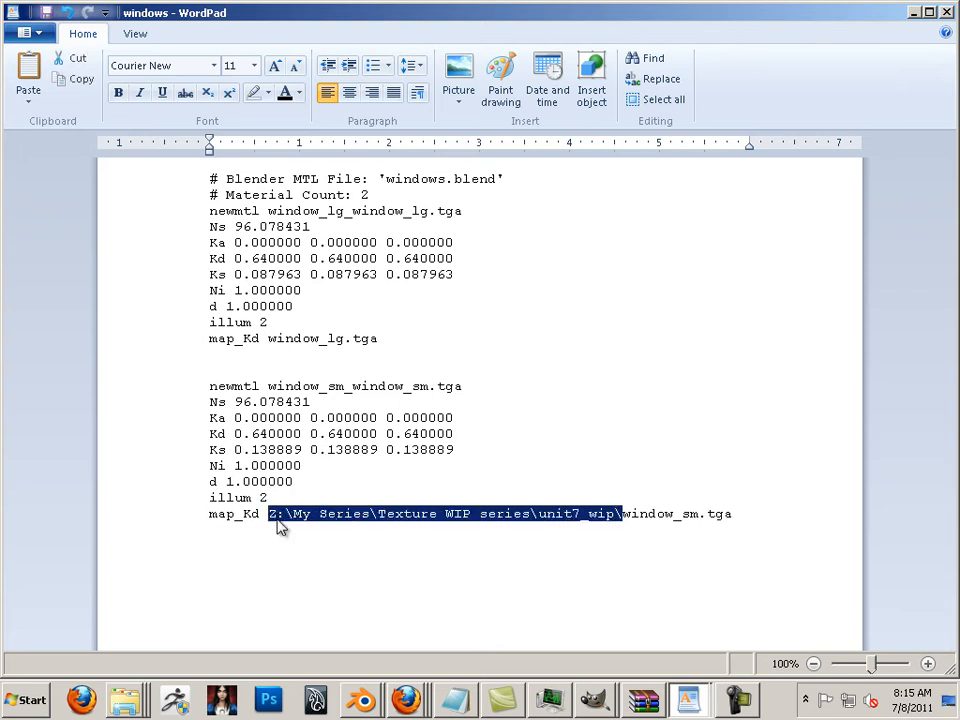
pyautogui.press('Delete')
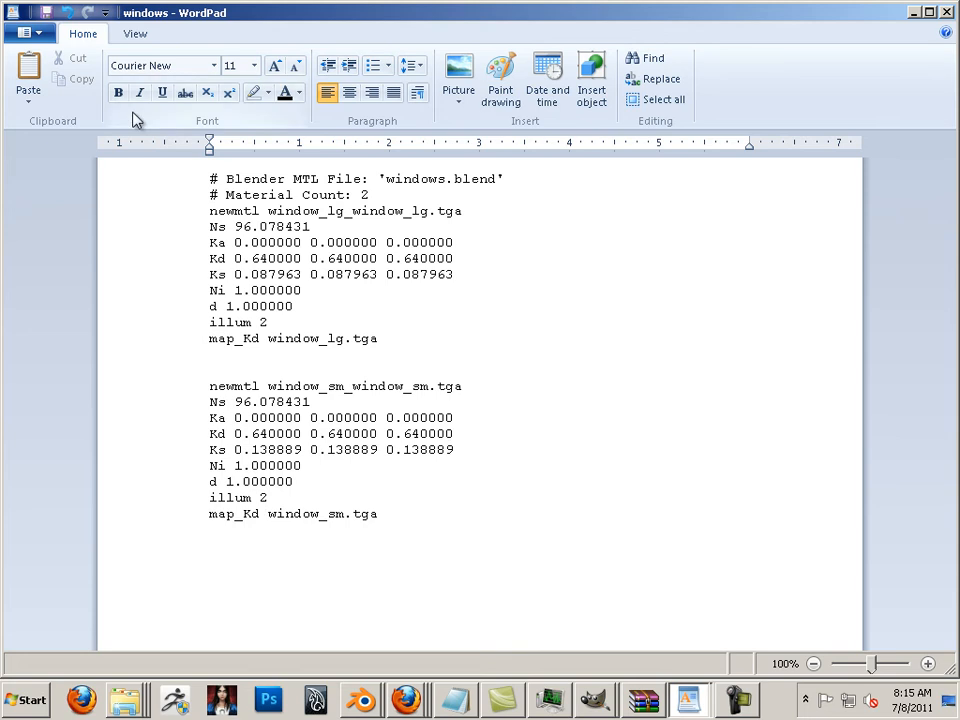
pyautogui.click(28, 31)
pyautogui.click(45, 147)
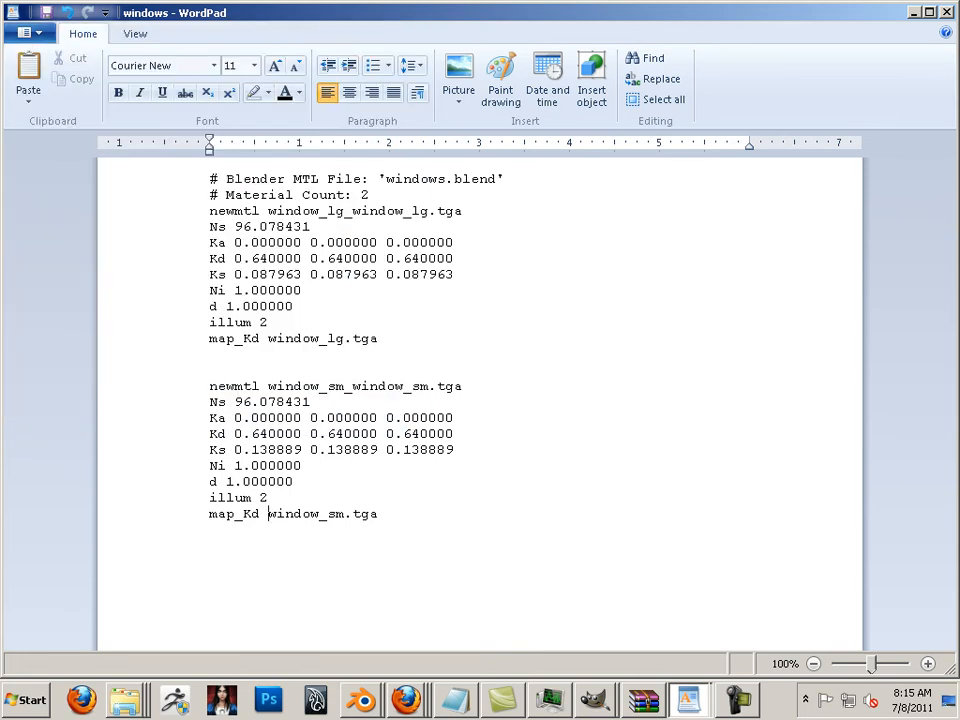
# - Close the MTL file, switch to Blender and start a new scene with the default cube deleted
pyautogui.click(945, 14)
pyautogui.click(306, 619)
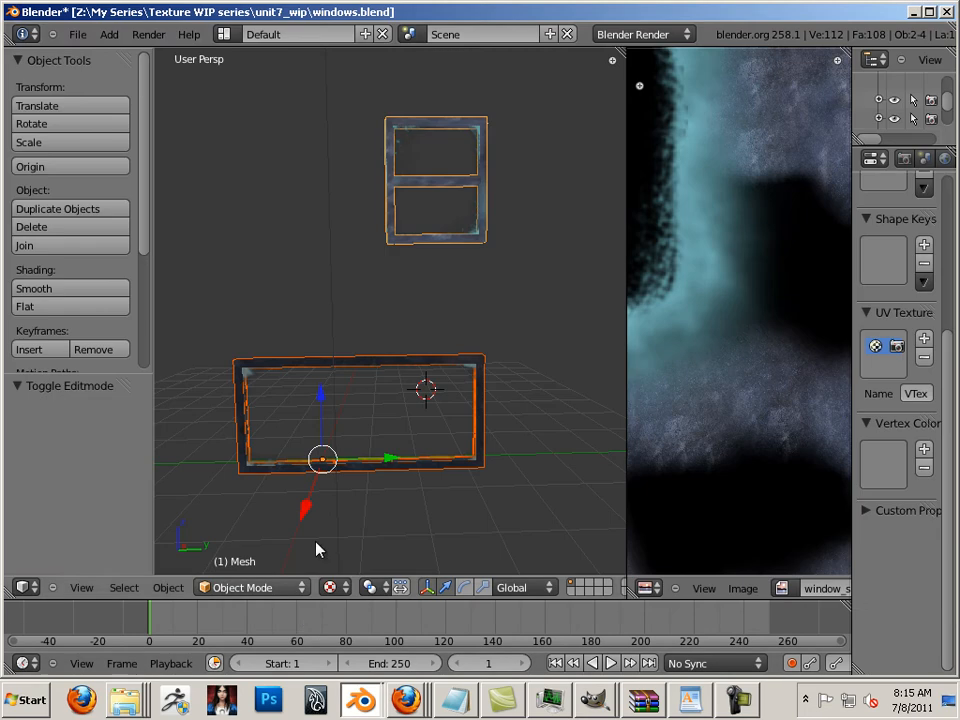
pyautogui.click(78, 34)
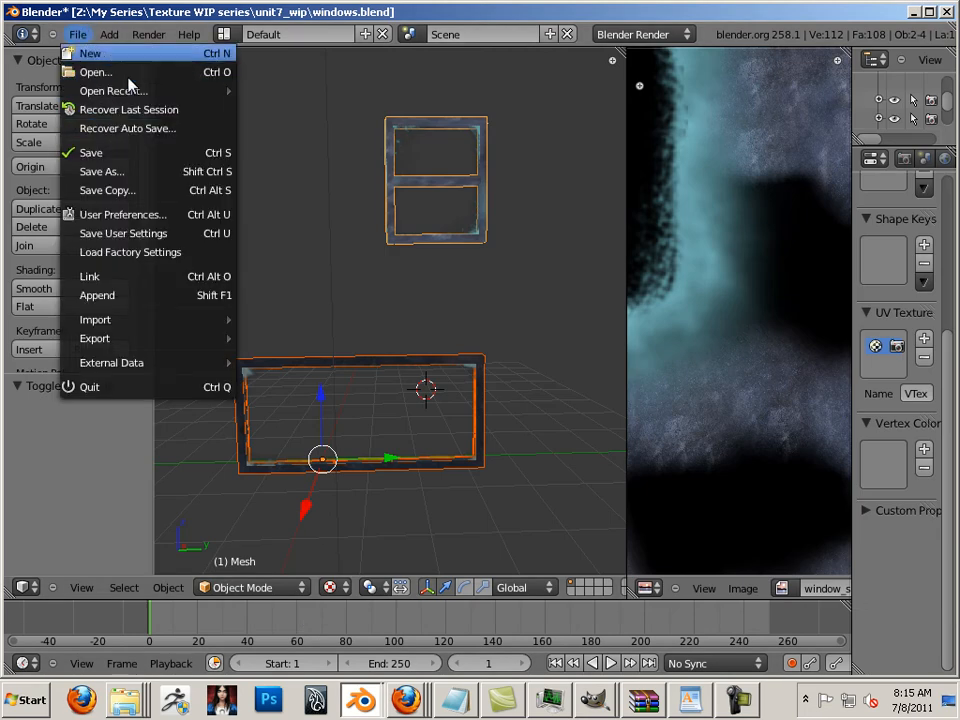
pyautogui.click(92, 54)
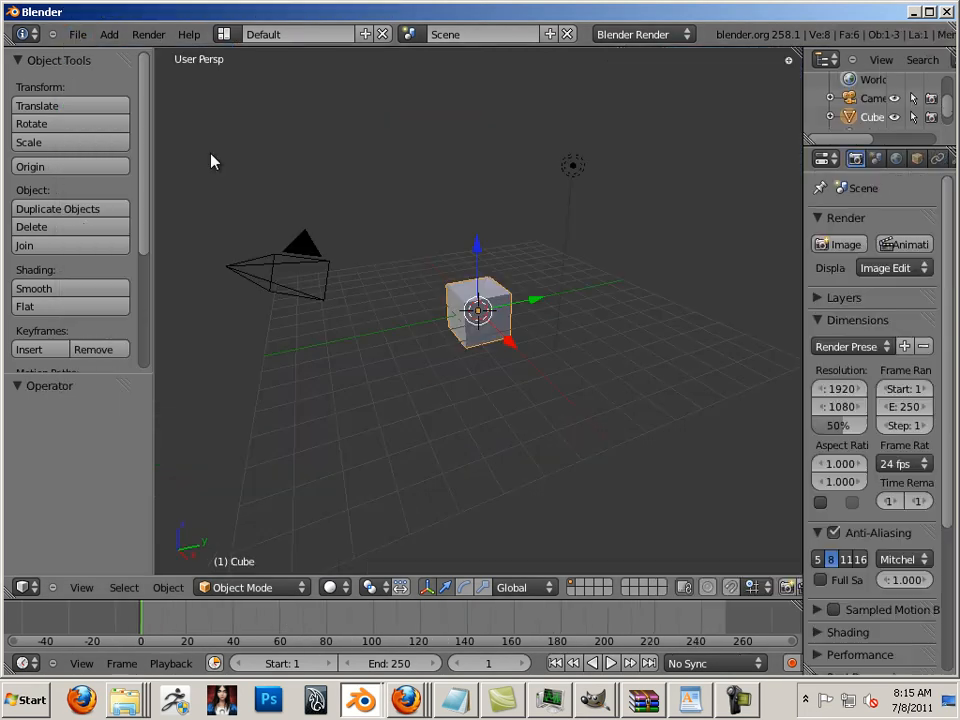
pyautogui.press('x')
pyautogui.click(535, 325)
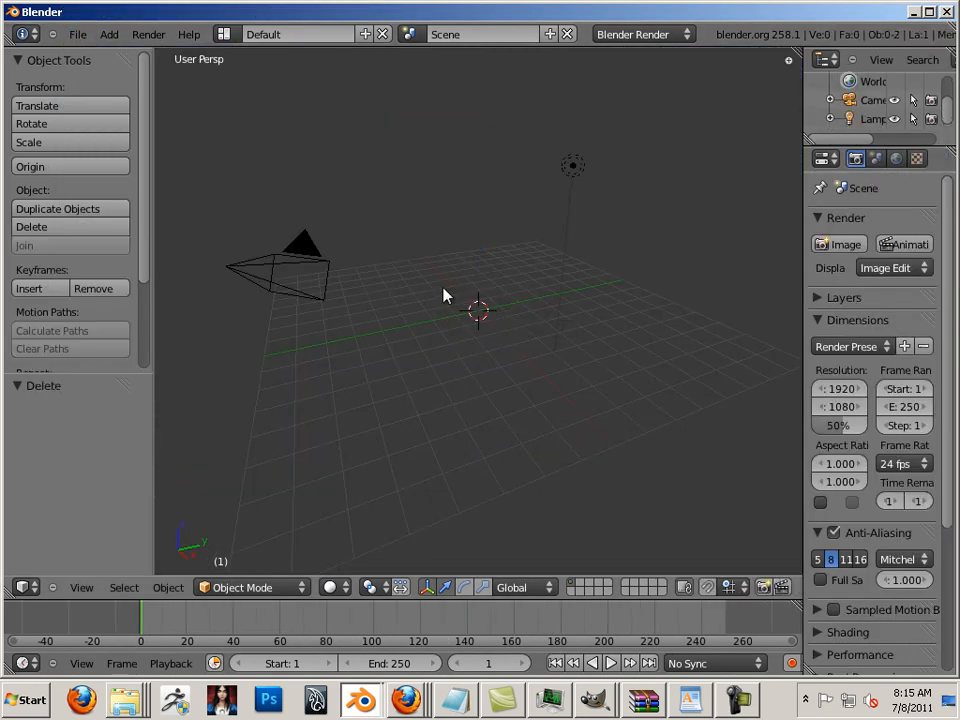
# - Import the Wavefront file windows.obj from Z:\My Series\Texture WIP series\objlearn with the default import options
pyautogui.click(78, 35)
pyautogui.moveTo(186, 328)
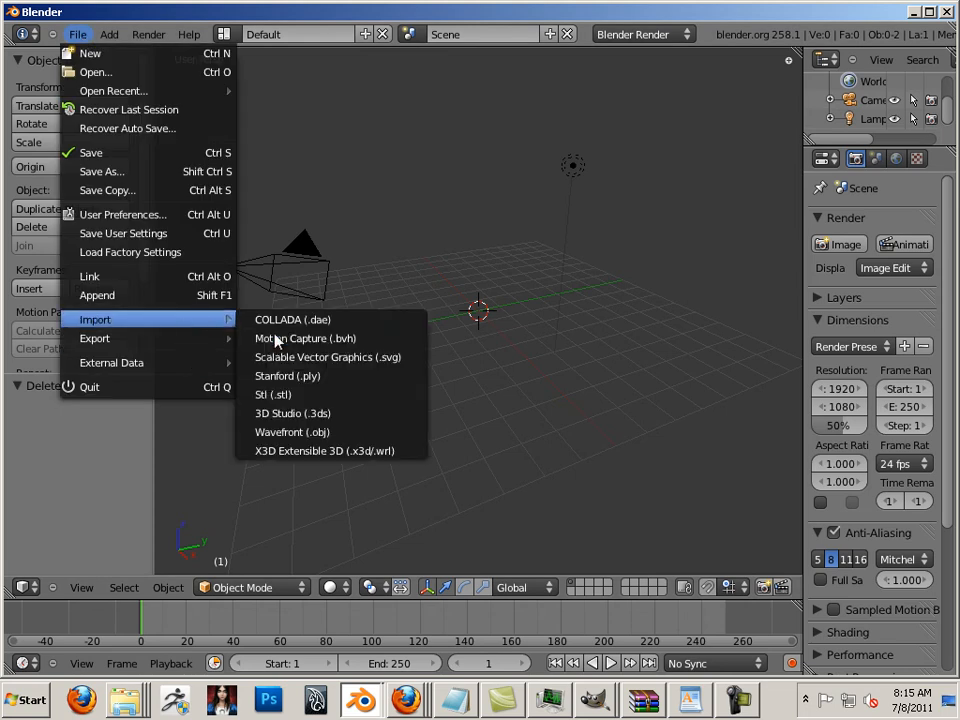
pyautogui.click(333, 432)
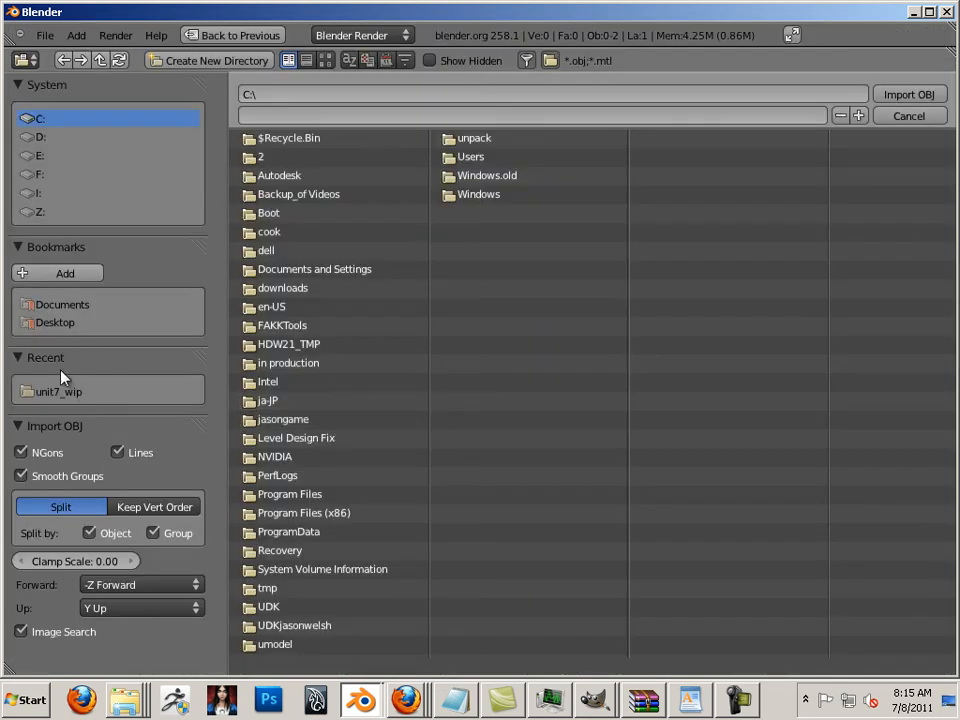
pyautogui.click(46, 212)
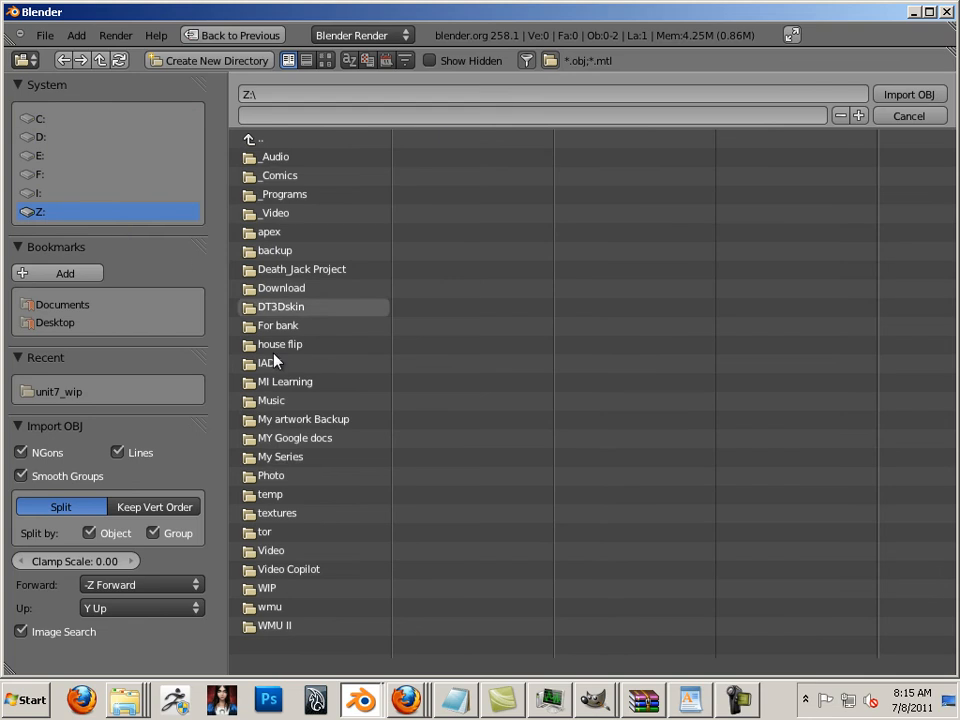
pyautogui.click(296, 456)
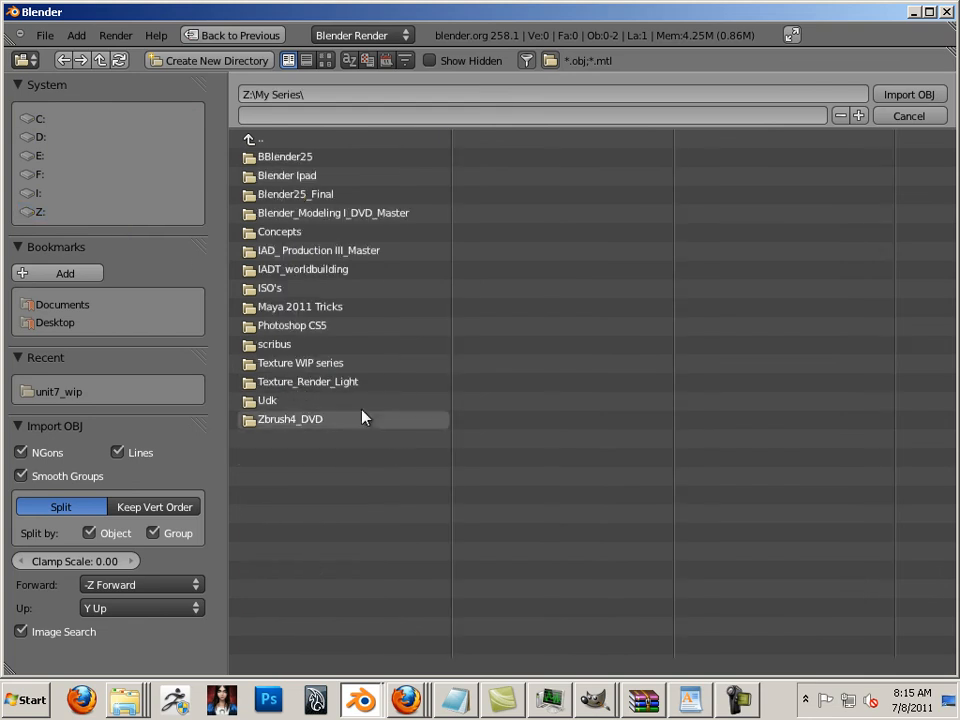
pyautogui.click(302, 368)
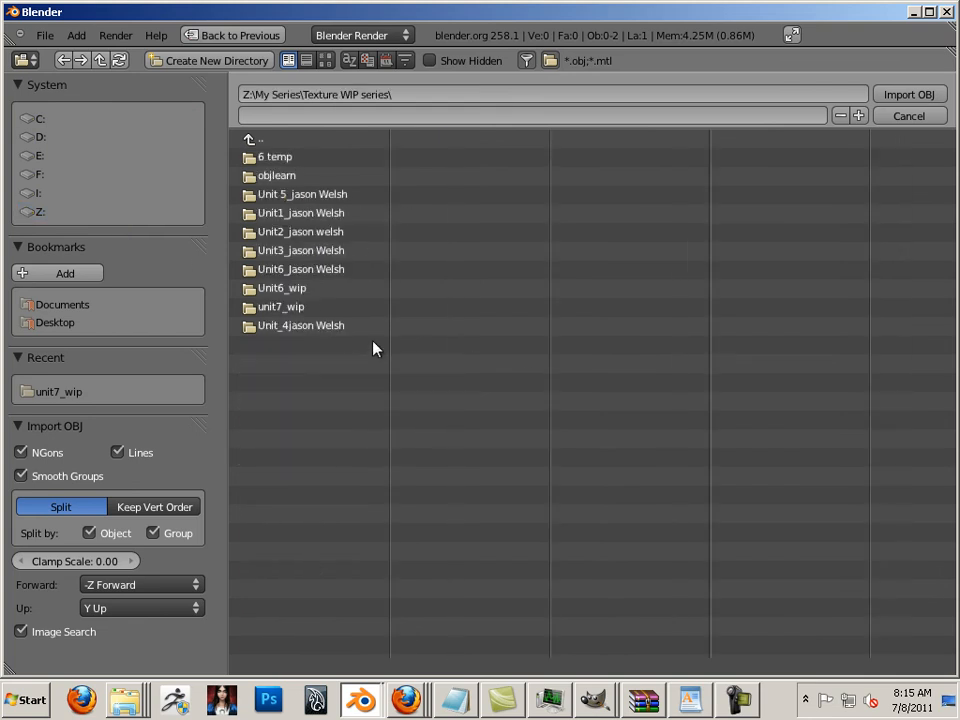
pyautogui.click(274, 177)
pyautogui.click(305, 178)
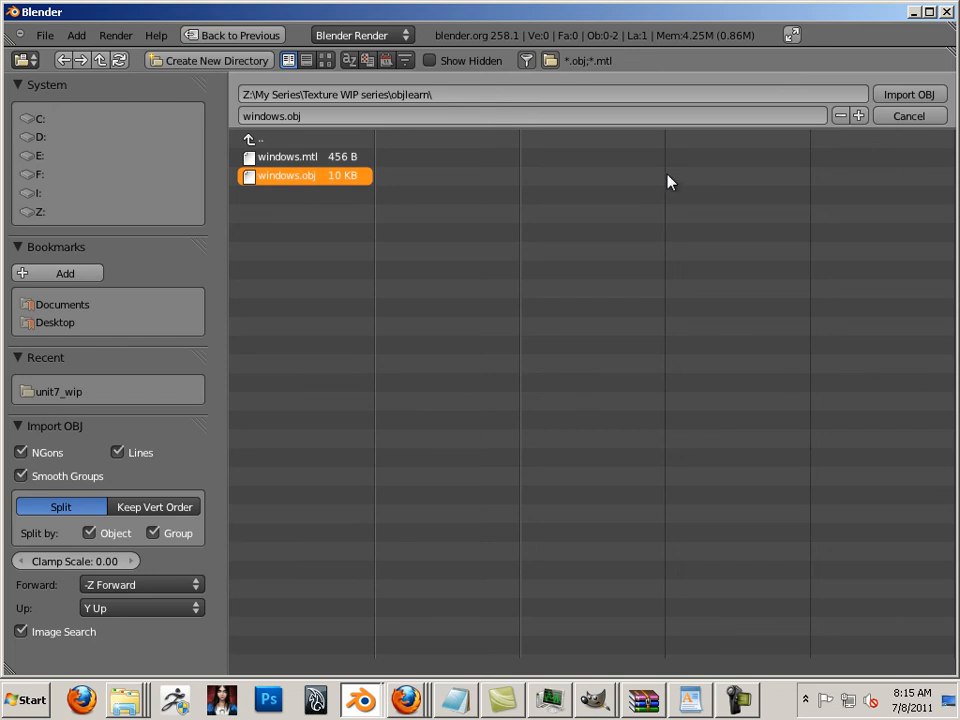
pyautogui.click(897, 97)
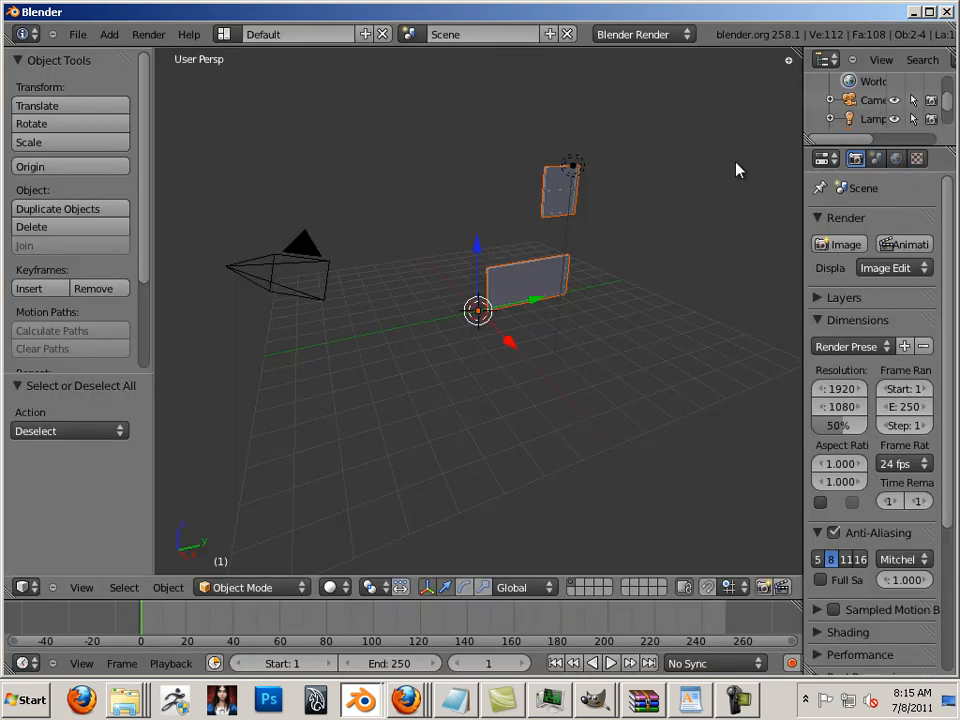
# - Set the 3D viewport shading to Textured and inspect the two imported windows up close
pyautogui.scroll(2, 617, 254)
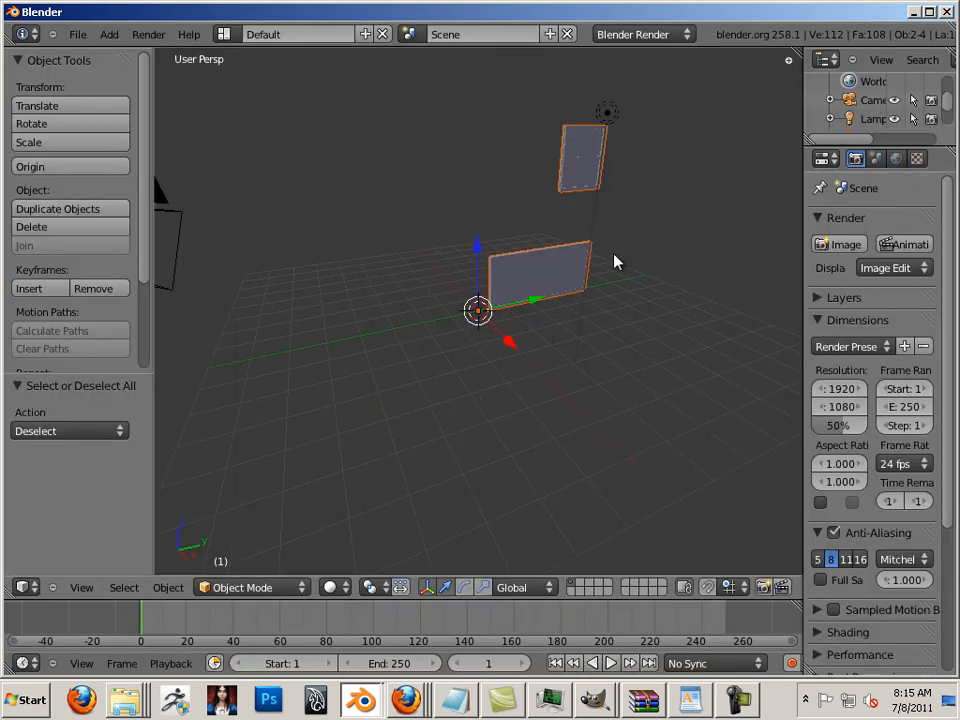
pyautogui.click(330, 587)
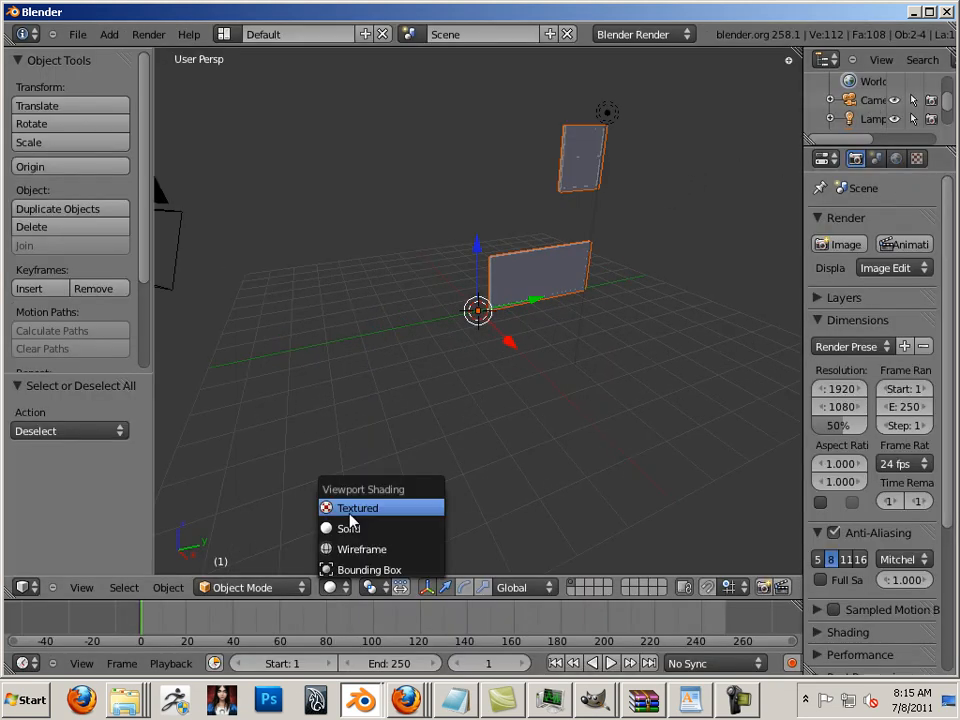
pyautogui.click(390, 508)
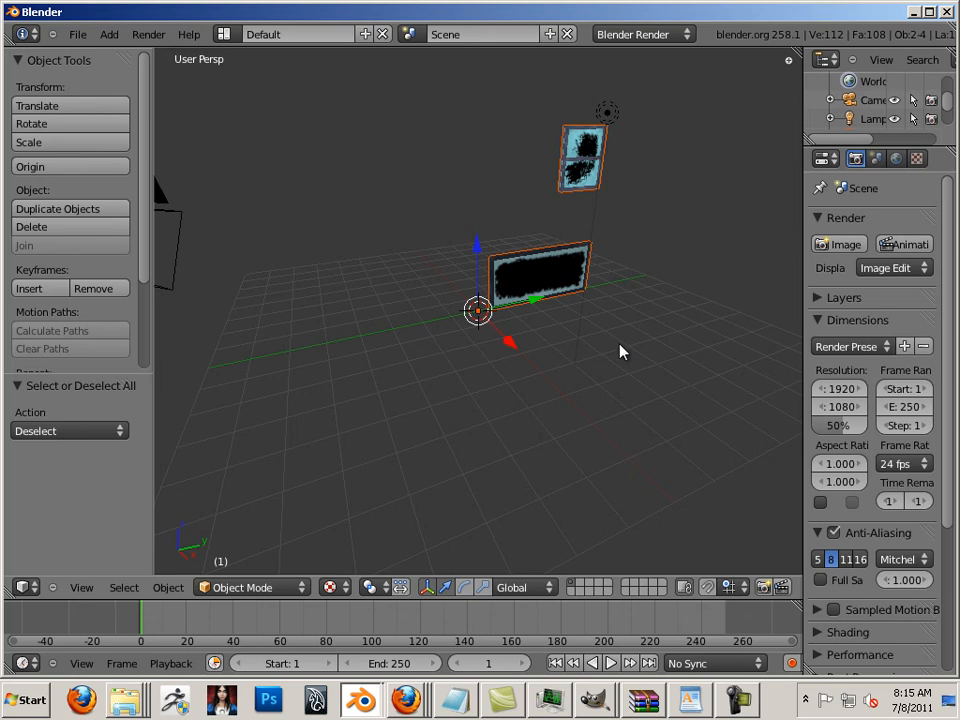
pyautogui.moveTo(620, 345)
pyautogui.mouseDown(button='middle')
pyautogui.moveTo(532, 383)
pyautogui.moveTo(480, 371)
pyautogui.moveTo(538, 460)
pyautogui.mouseUp(button='middle')
pyautogui.scroll(3, 530, 389)
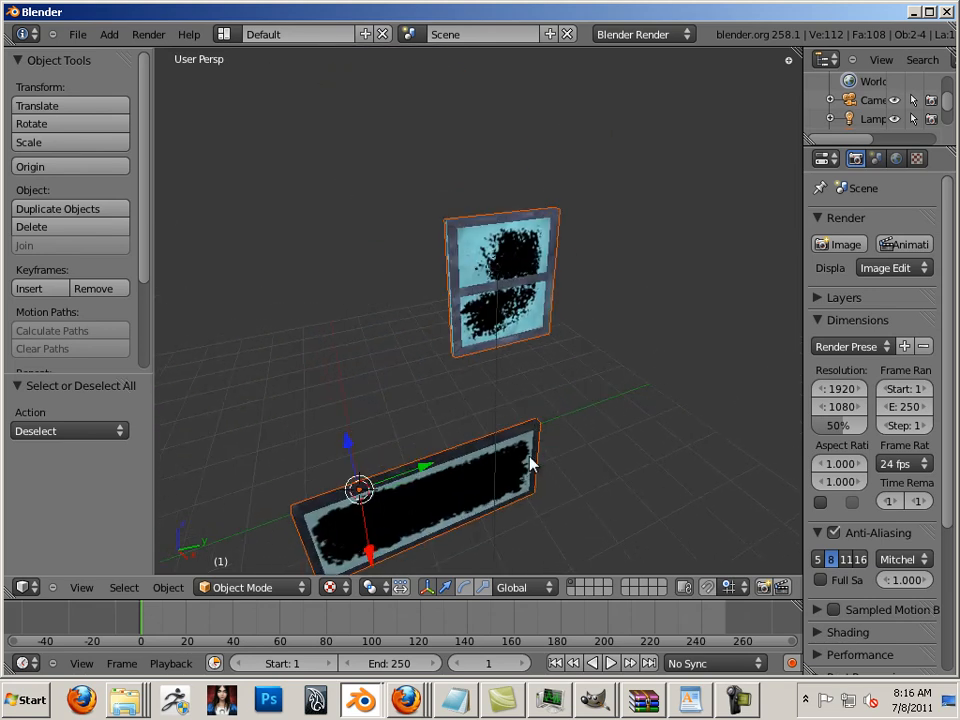
# - Set the 3D view's display shading mode to Texture Face and check the textures on the small window
pyautogui.press('n')
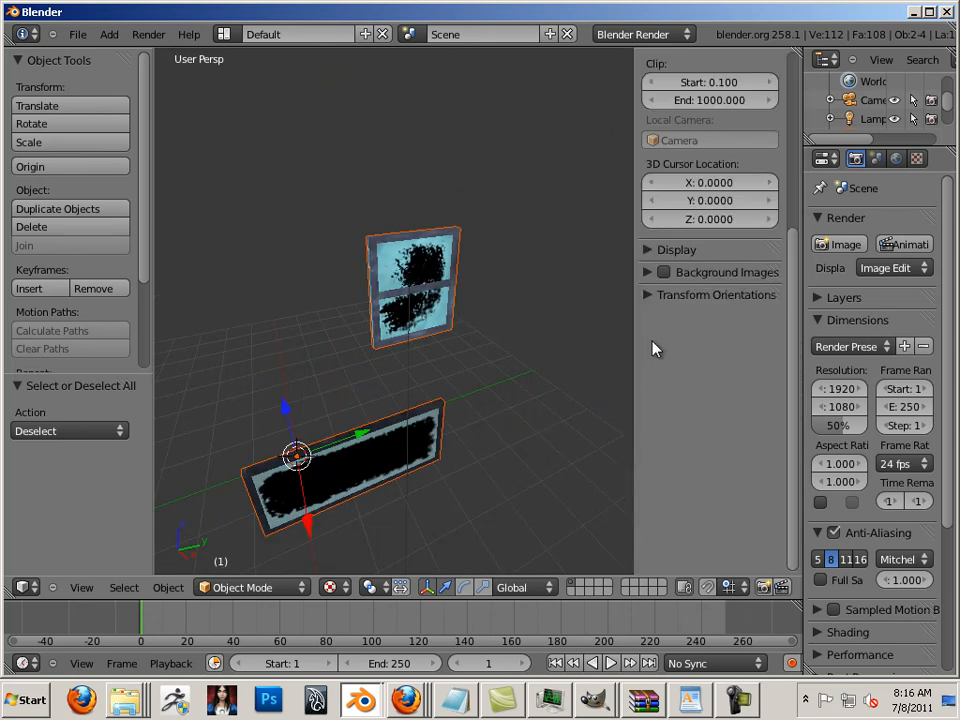
pyautogui.click(648, 250)
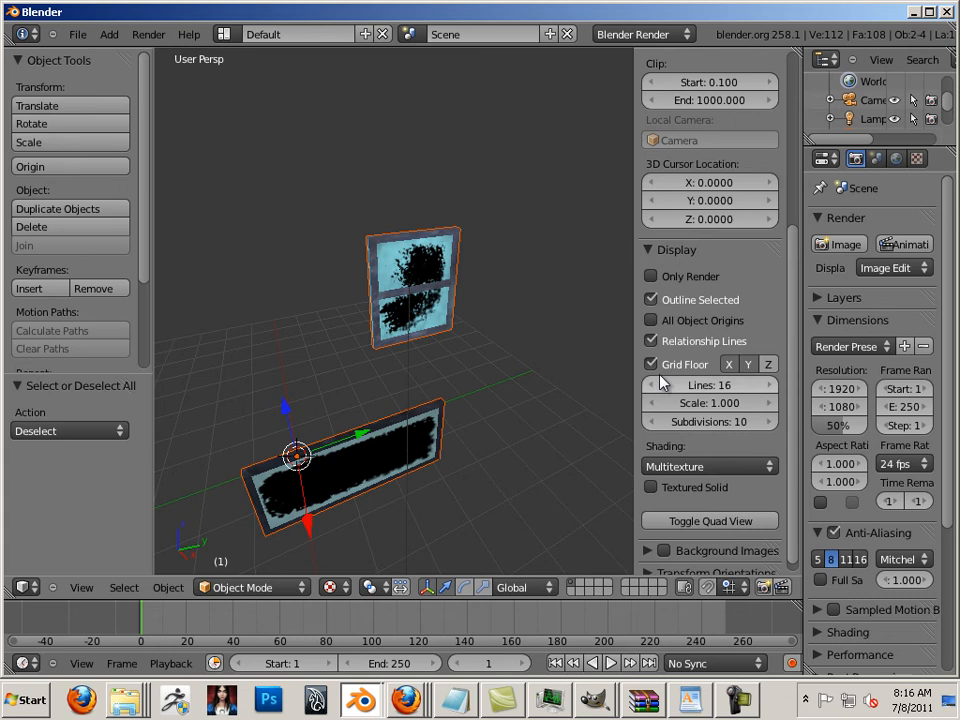
pyautogui.scroll(-1, 700, 460)
pyautogui.click(698, 457)
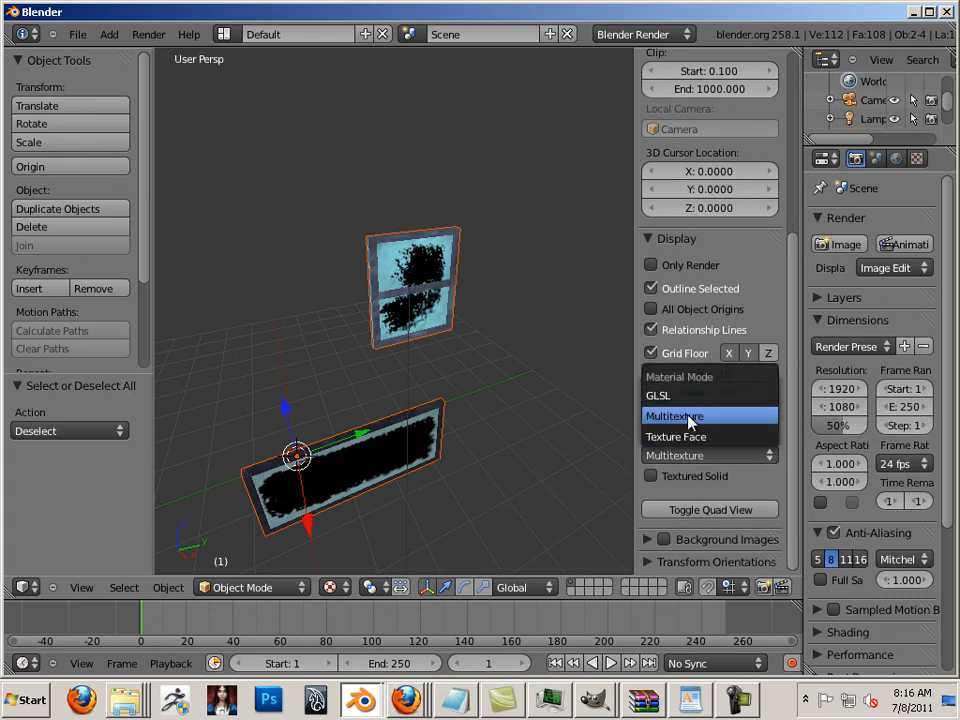
pyautogui.click(681, 436)
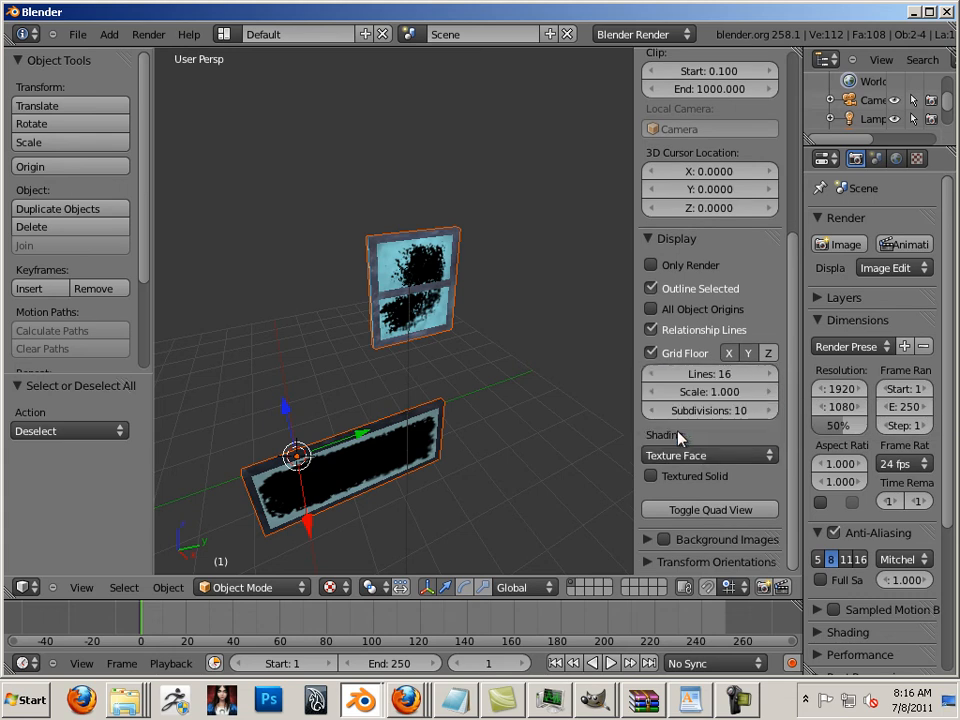
pyautogui.click(561, 420)
pyautogui.click(410, 451)
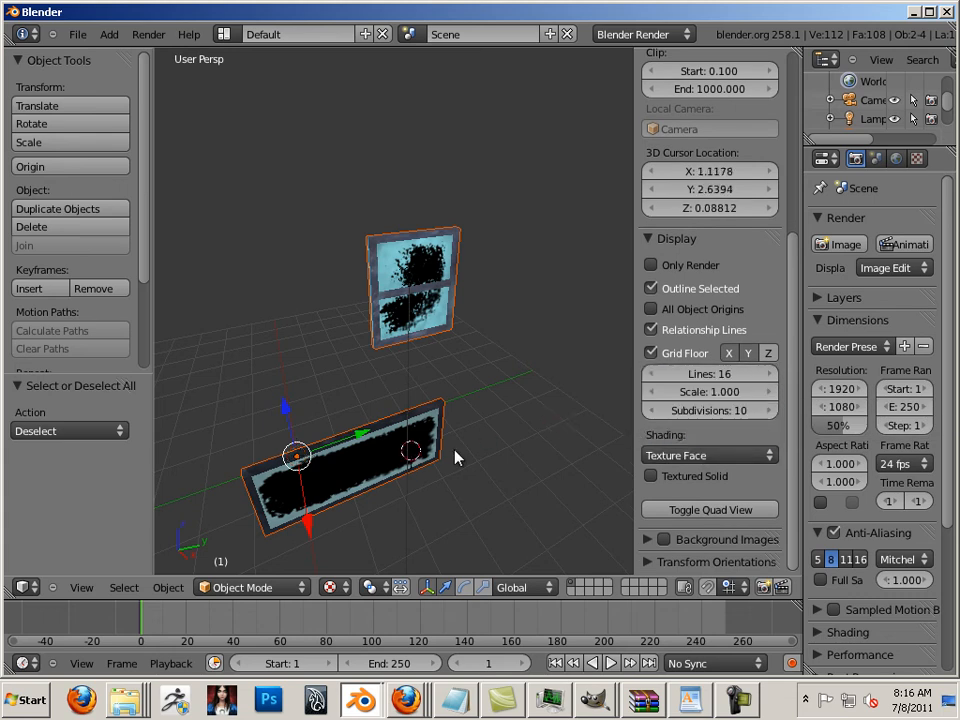
pyautogui.scroll(3, 418, 348)
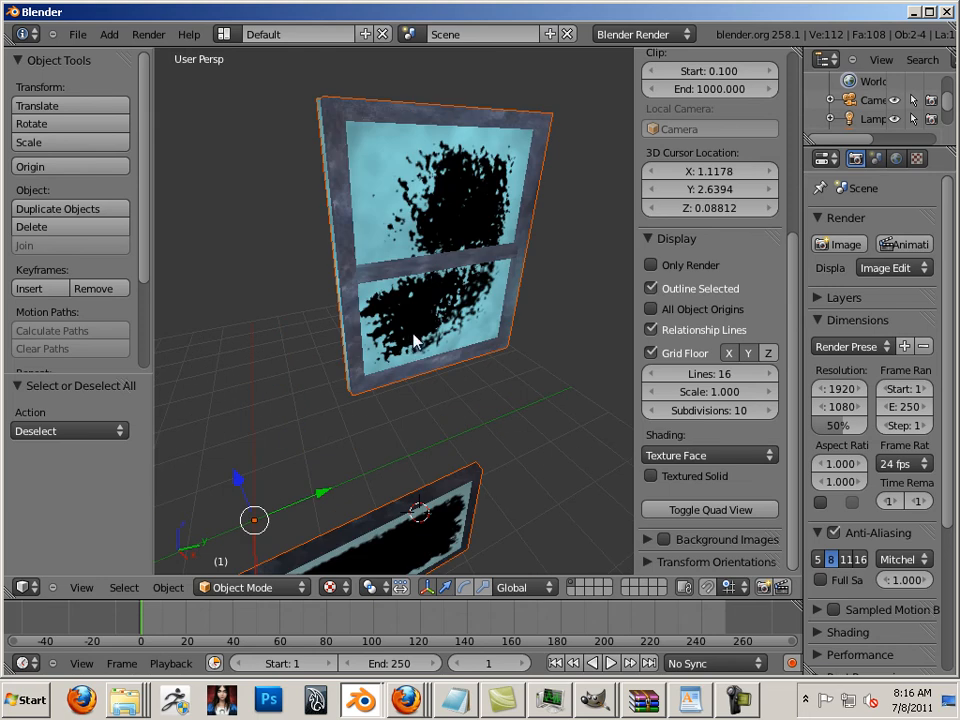
pyautogui.scroll(-3, 410, 350)
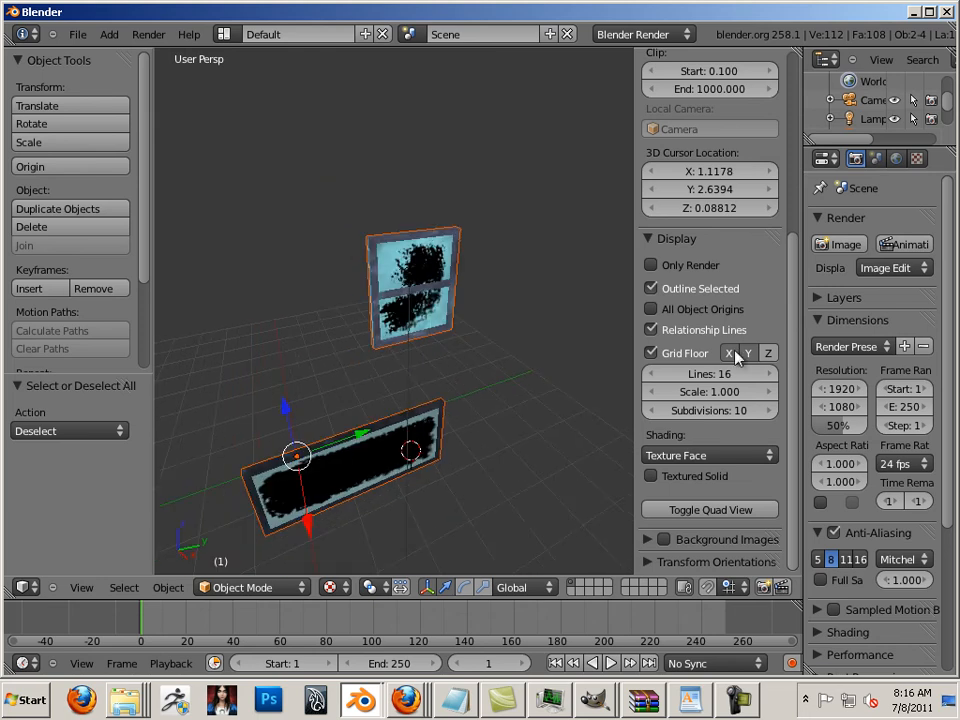
# - Widen the properties editor, select the small window and show its material settings
pyautogui.moveTo(806, 338); pyautogui.dragTo(638, 330)
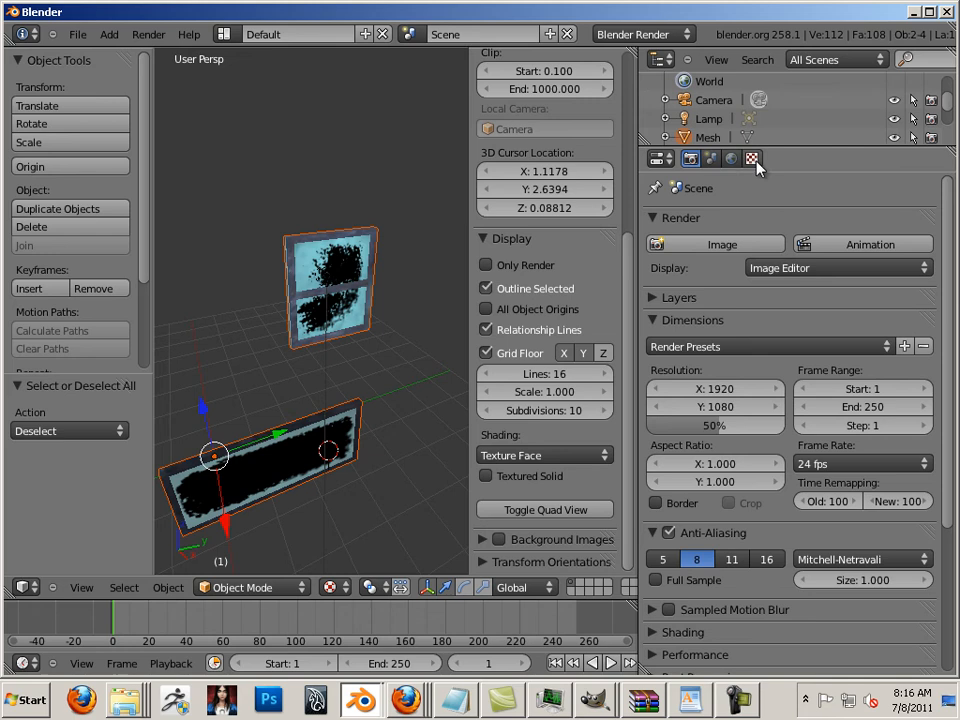
pyautogui.click(350, 334)
pyautogui.rightClick(350, 333)
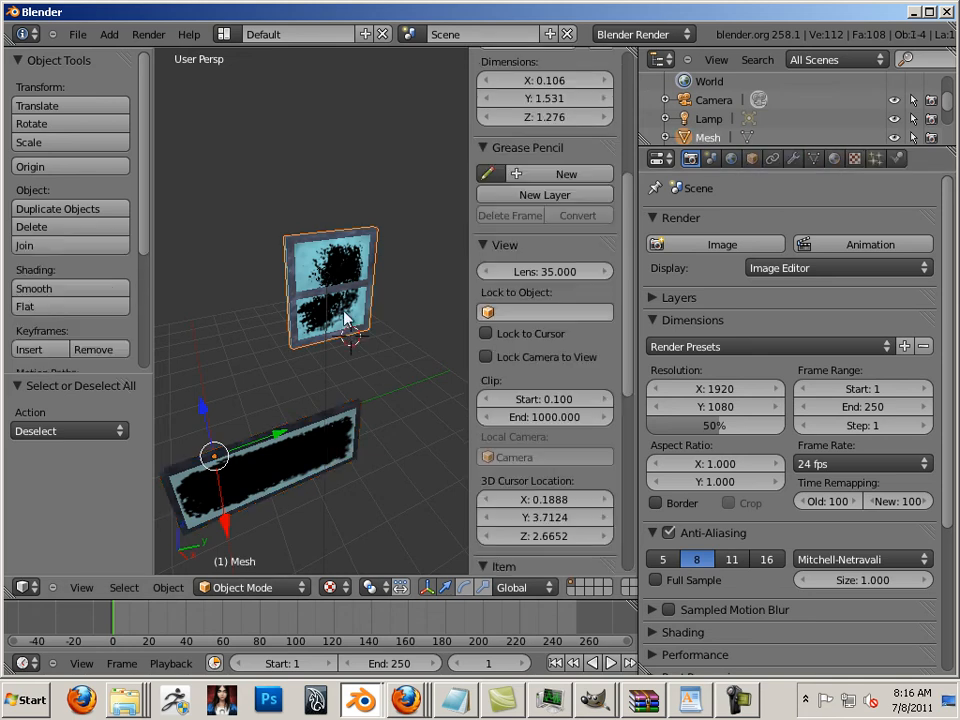
pyautogui.click(833, 159)
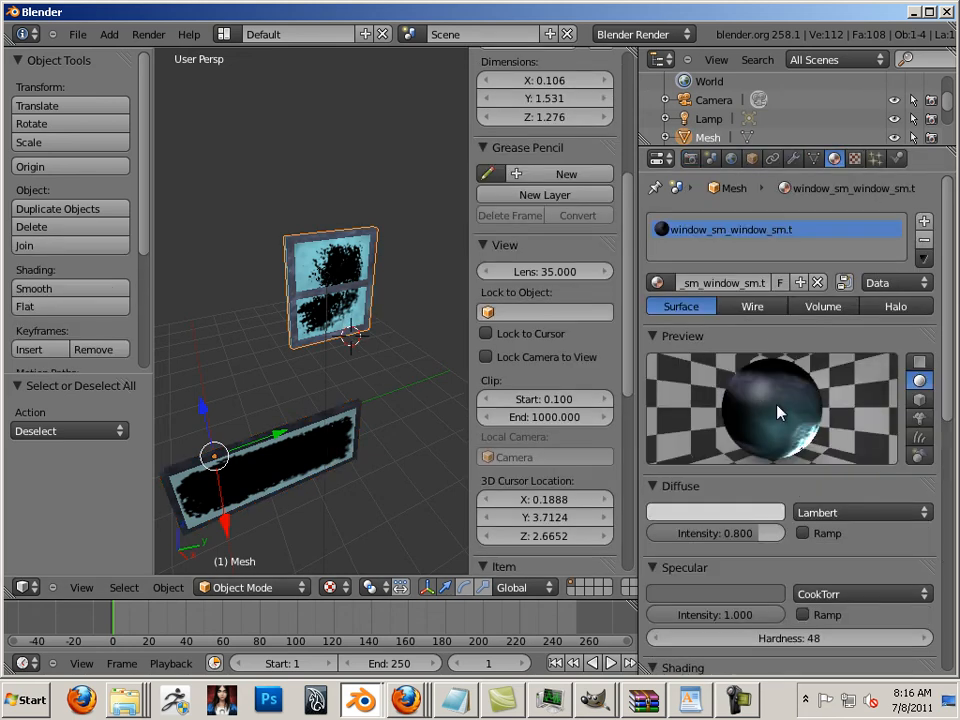
# - Show the small window's texture settings and check the window_sm.tga image mapping and alpha sampling options
pyautogui.click(854, 159)
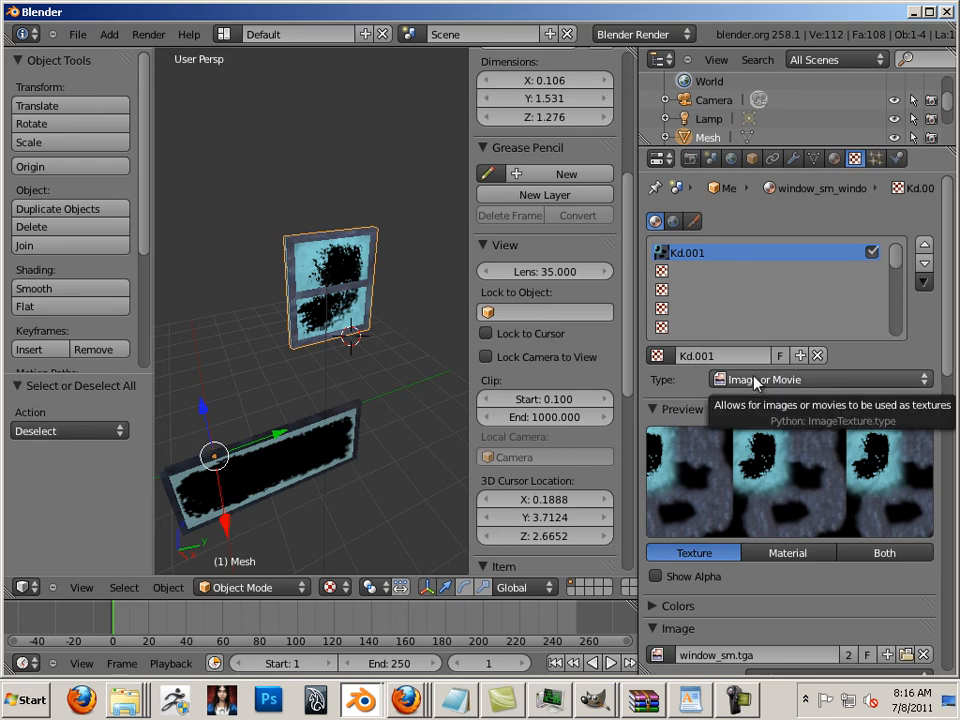
pyautogui.moveTo(946, 368); pyautogui.dragTo(949, 515)
pyautogui.click(655, 392)
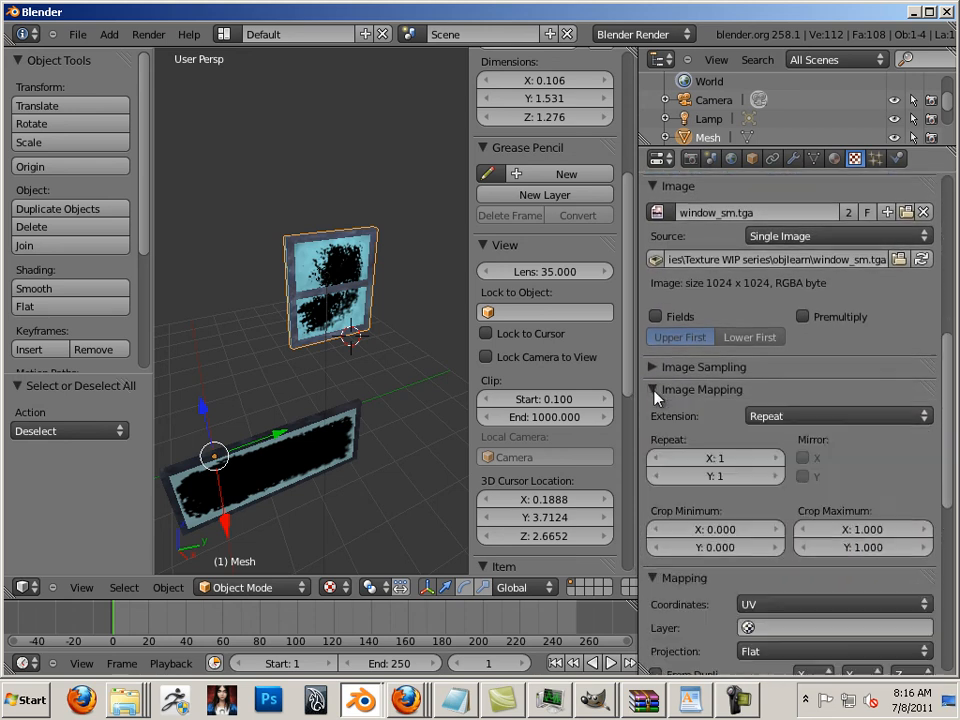
pyautogui.click(654, 367)
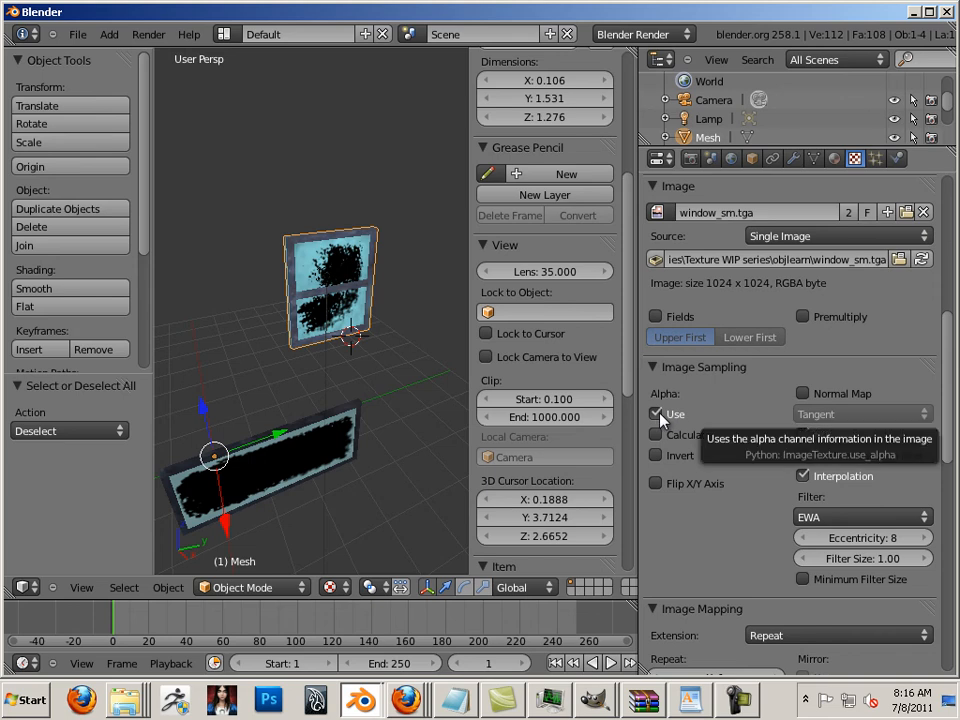
# - Hide the 3D view's properties region, put the small window in Edit Mode and deselect all its geometry
pyautogui.click(341, 313)
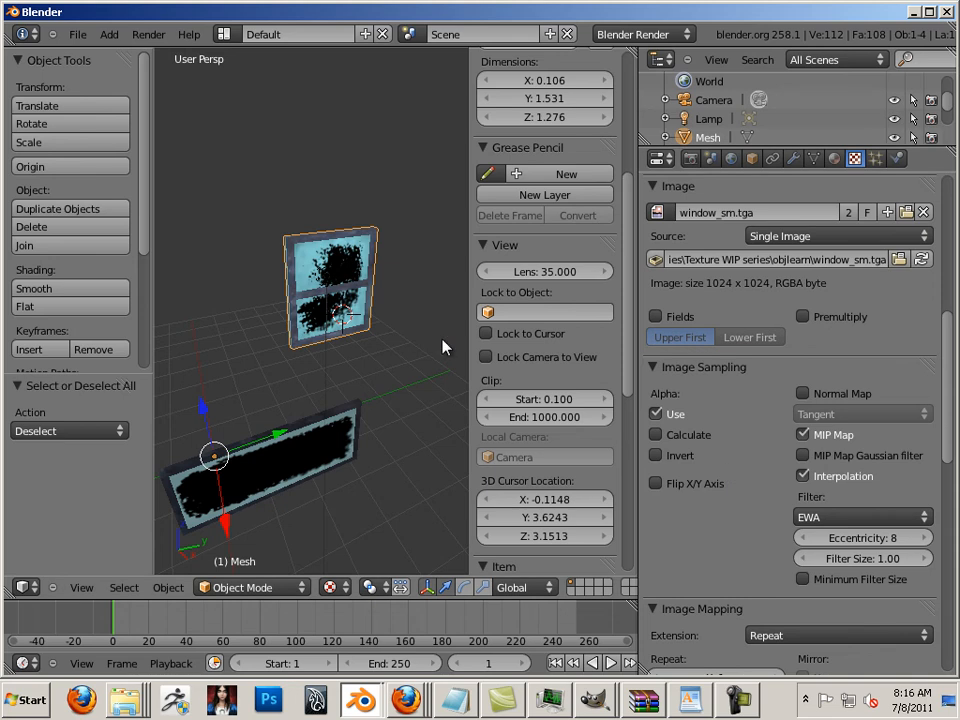
pyautogui.press('n')
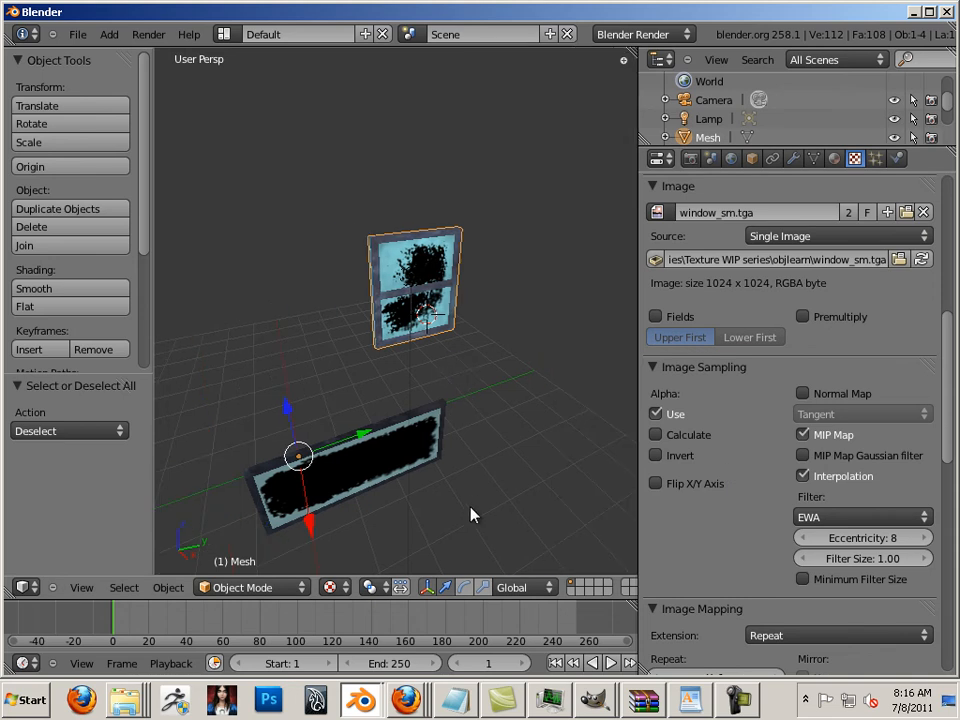
pyautogui.click(265, 587)
pyautogui.click(261, 549)
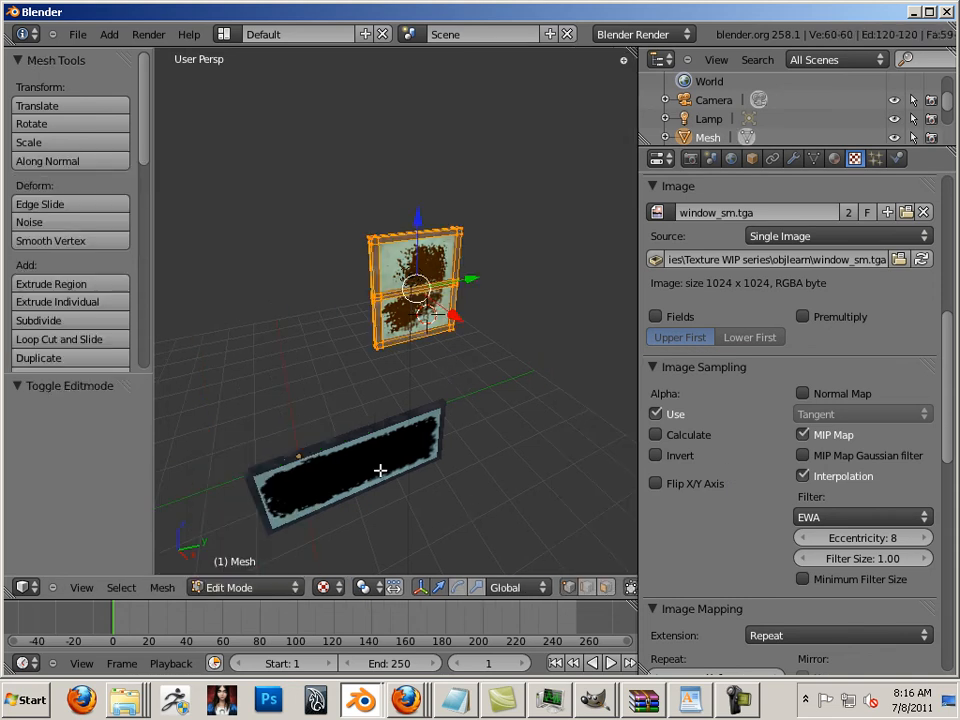
pyautogui.click(373, 466)
pyautogui.click(355, 377)
pyautogui.scroll(3, 369, 339)
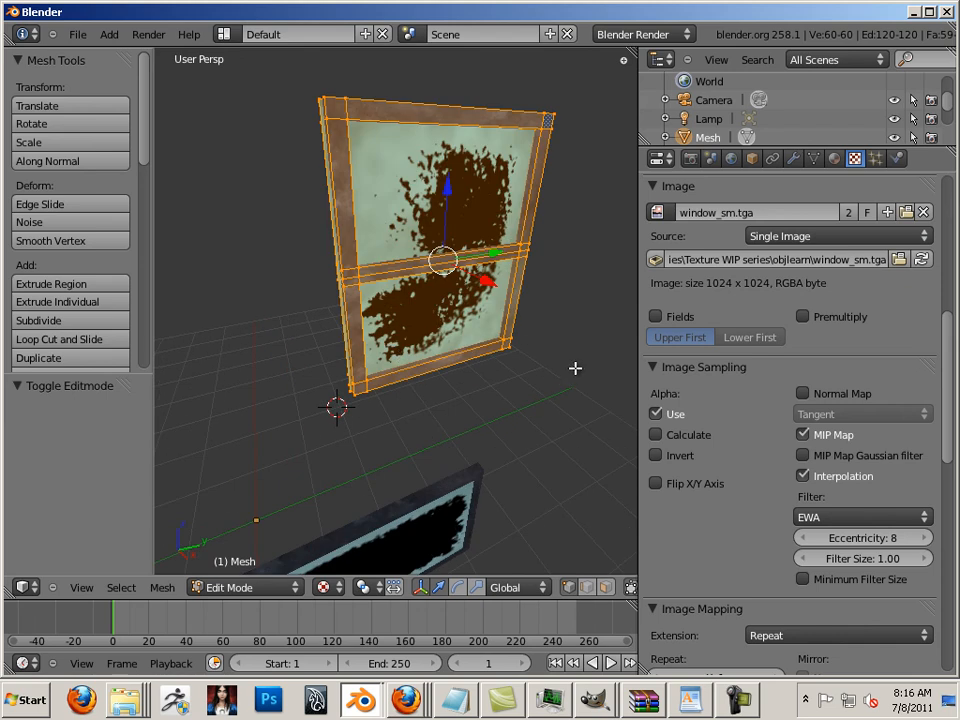
pyautogui.press('a')
# - Switch to face selection and select the glass pane face of the small window
pyautogui.click(450, 313)
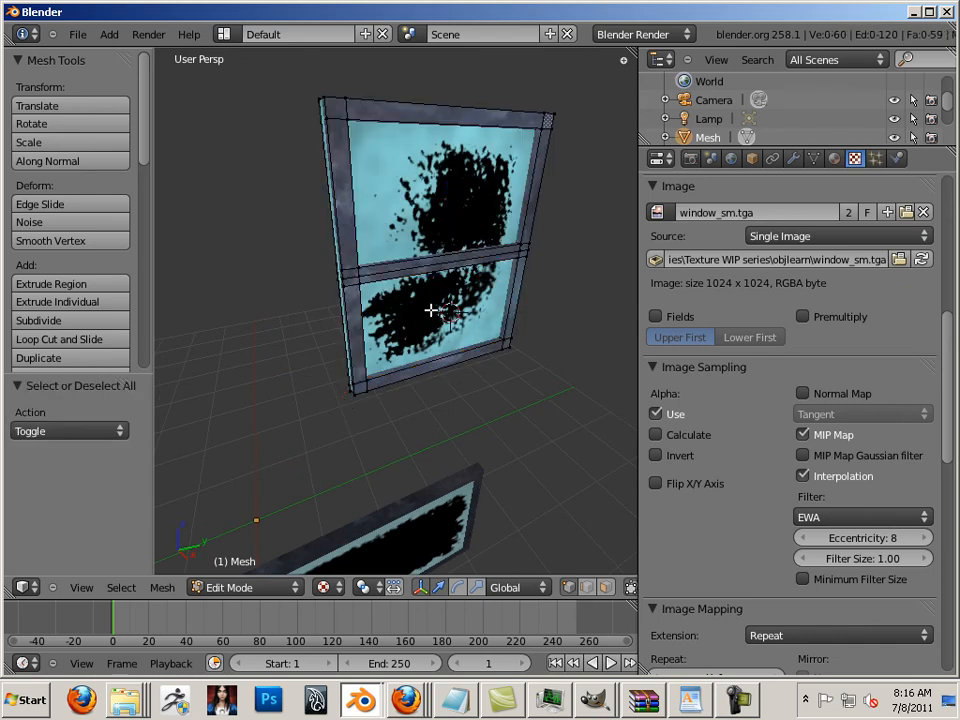
pyautogui.click(605, 587)
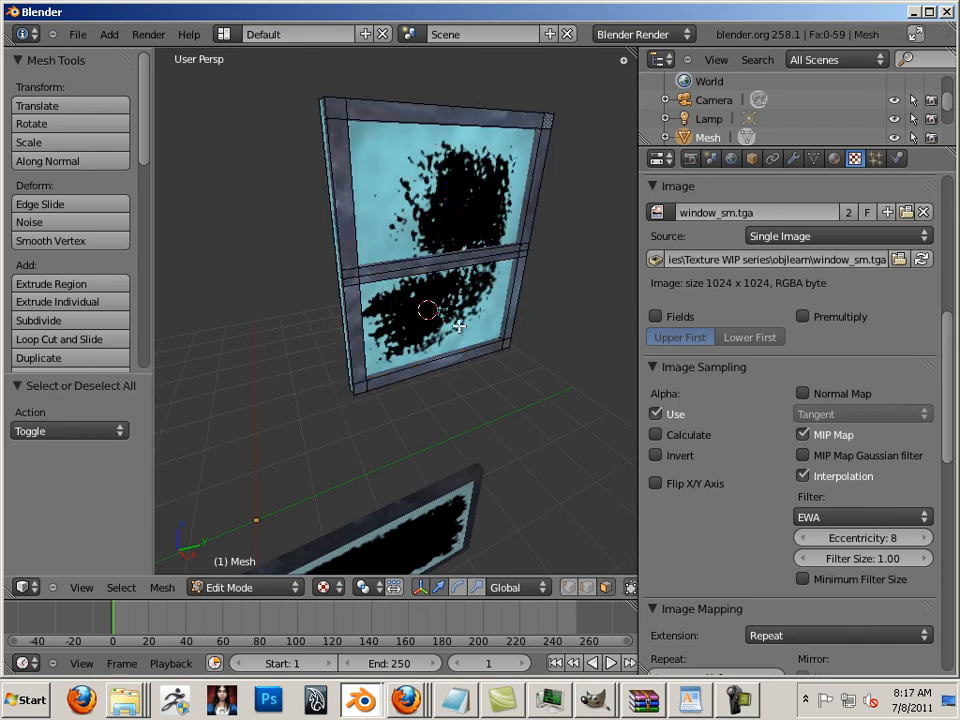
pyautogui.rightClick(440, 300)
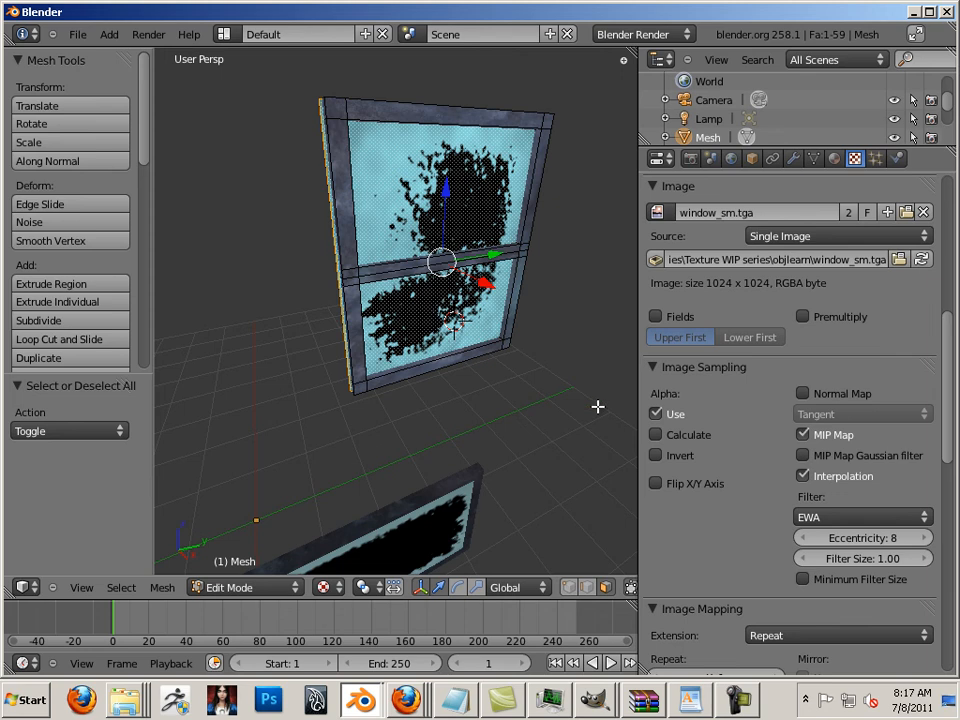
# - Set the transparency of the small window's selected glass face to Alpha in the mesh's Texture Face options
pyautogui.click(813, 160)
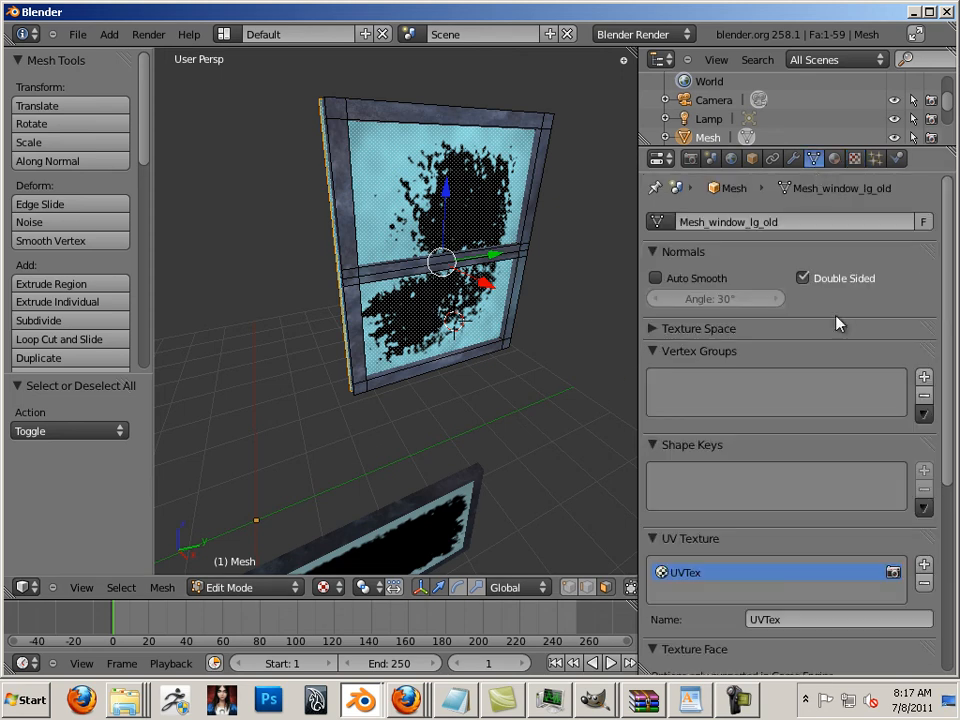
pyautogui.scroll(-7, 950, 358)
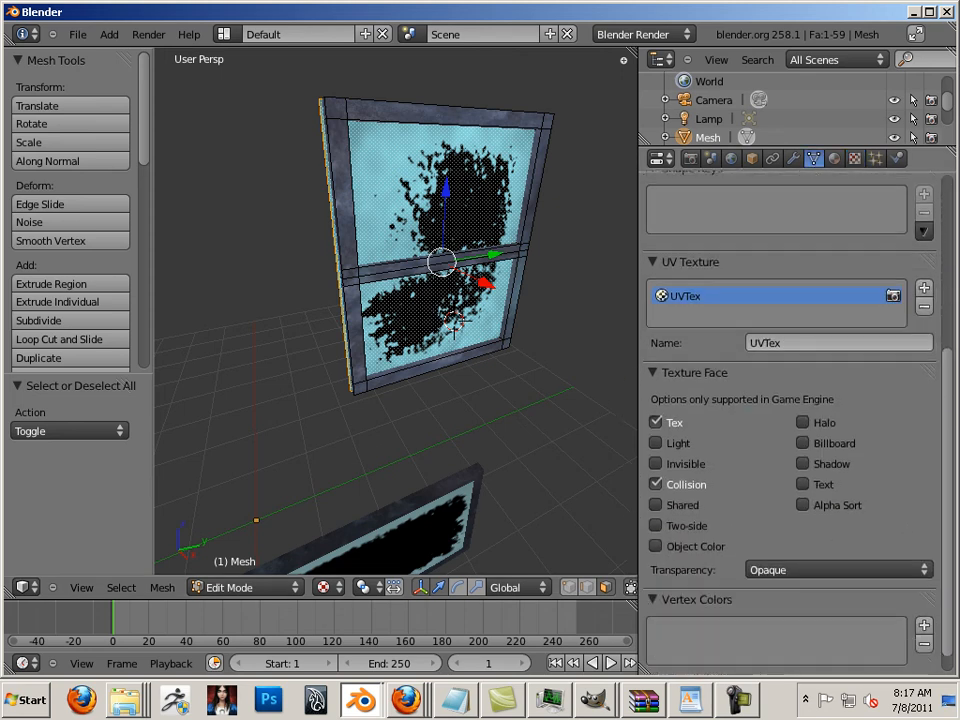
pyautogui.click(866, 546)
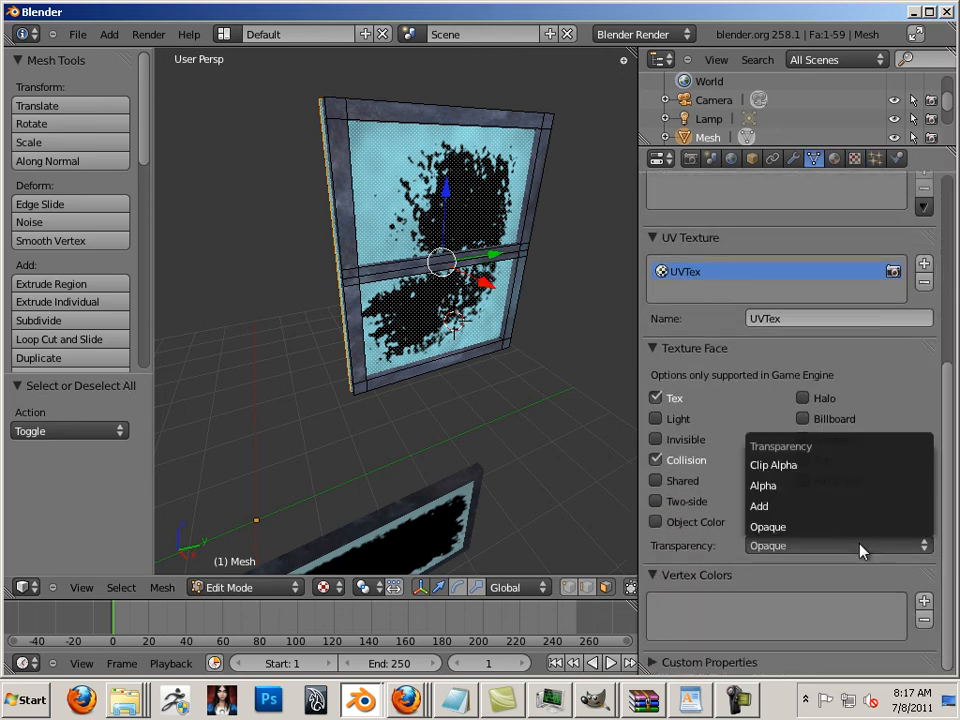
pyautogui.click(820, 487)
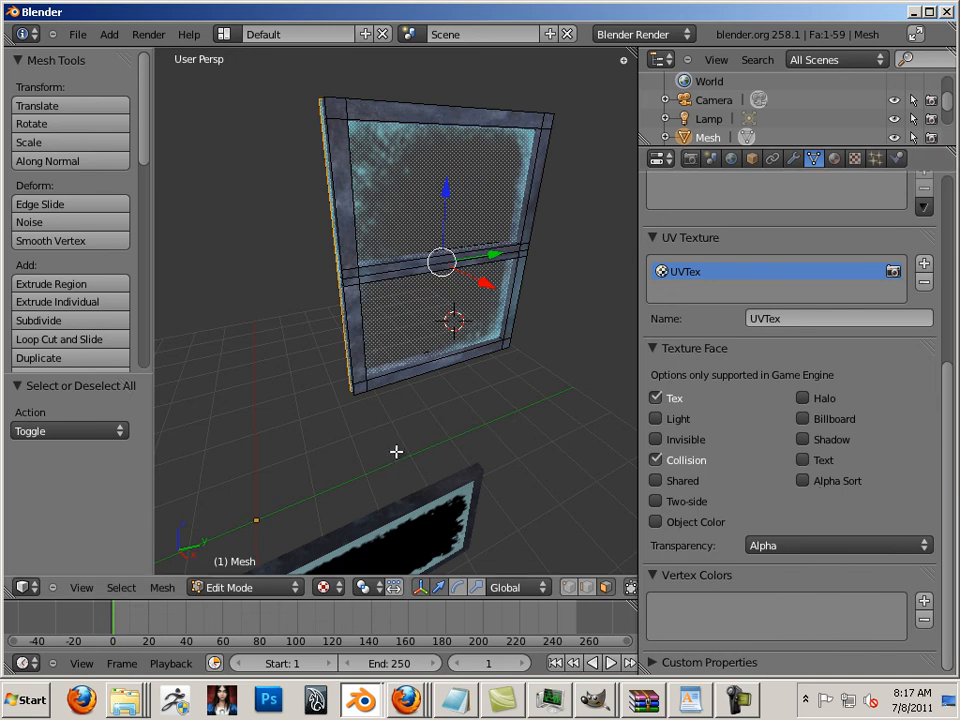
# - Leave the small window's Edit Mode, select the large window and pick its glass pane face in Edit Mode
pyautogui.keyDown('shift'); pyautogui.moveTo(415, 472); pyautogui.dragTo(435, 347, button='middle'); pyautogui.keyUp('shift')
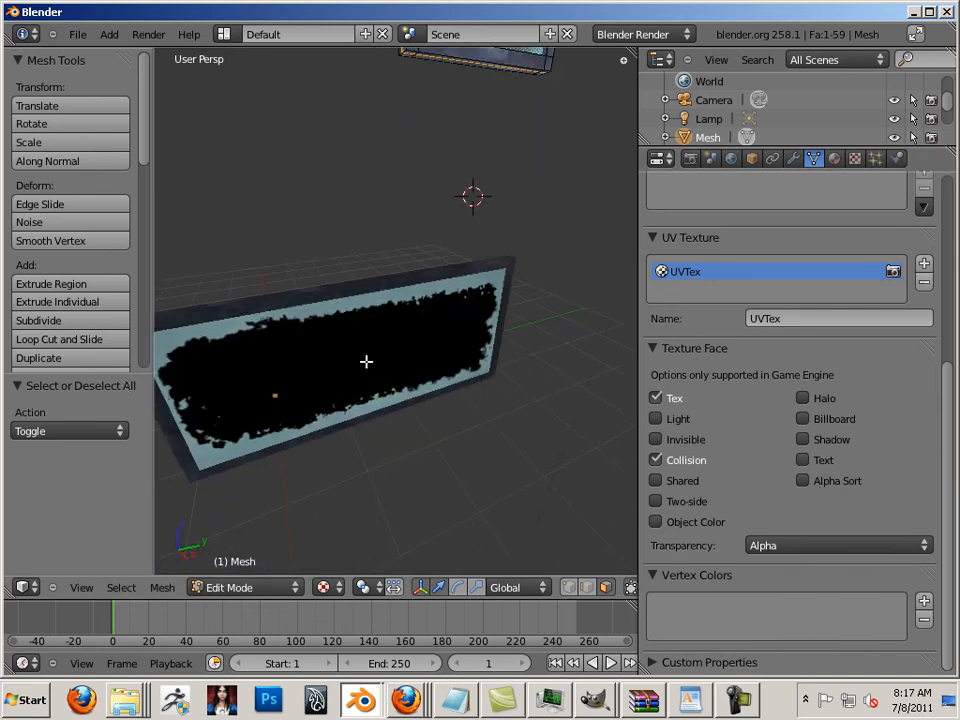
pyautogui.press('Tab')
pyautogui.click(337, 341)
pyautogui.rightClick(324, 330)
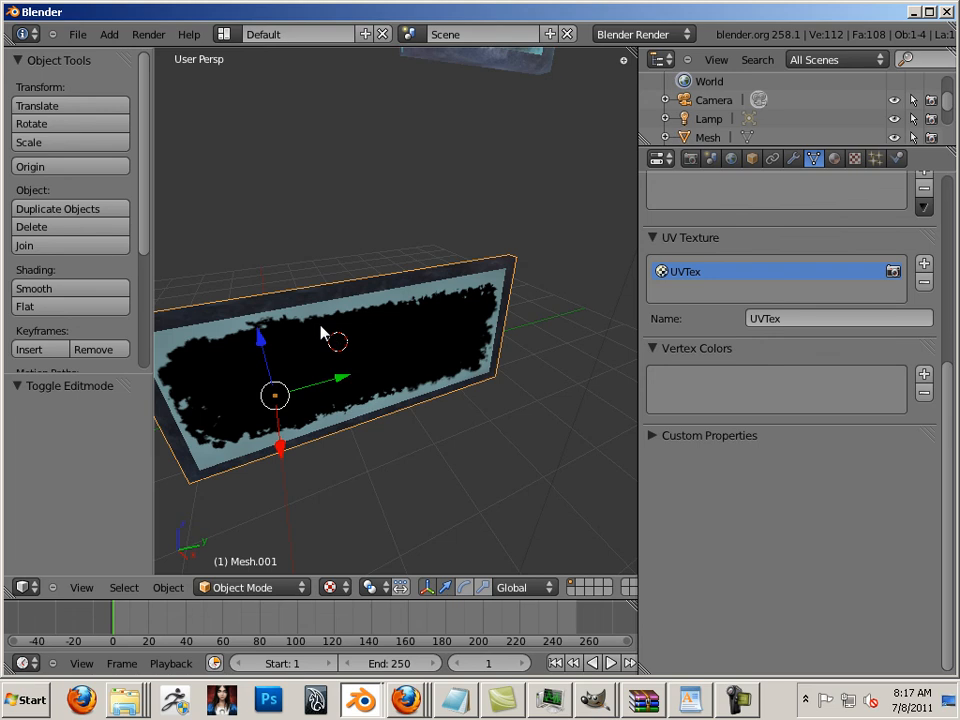
pyautogui.press('Tab')
pyautogui.click(308, 359)
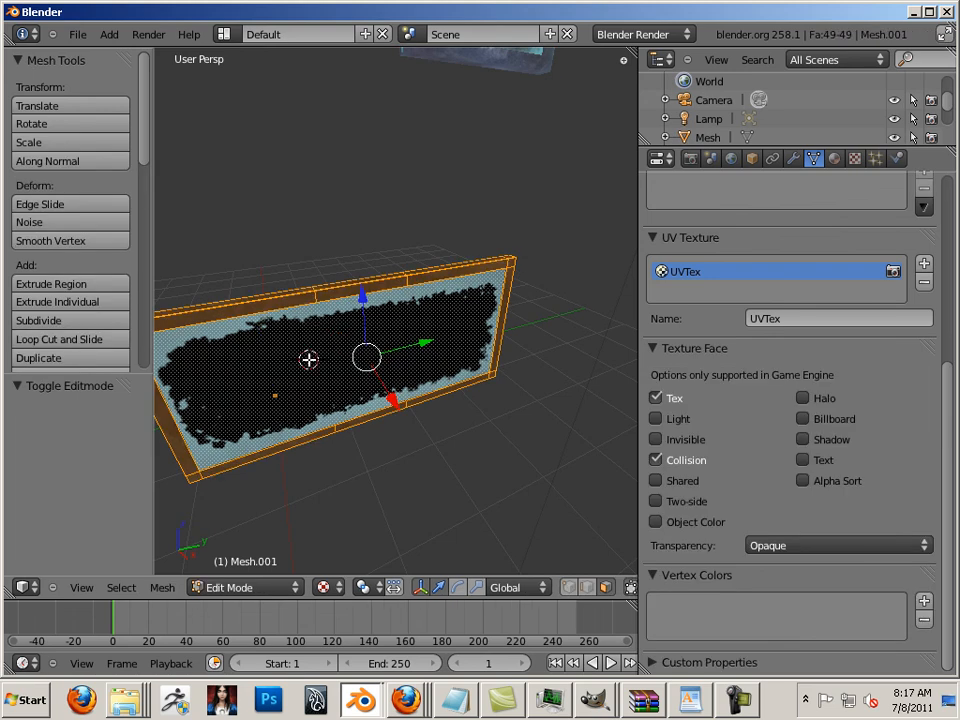
pyautogui.rightClick(308, 359)
# - Set the Texture Face transparency of the large window's glass pane to Alpha and view both windows together
pyautogui.click(791, 546)
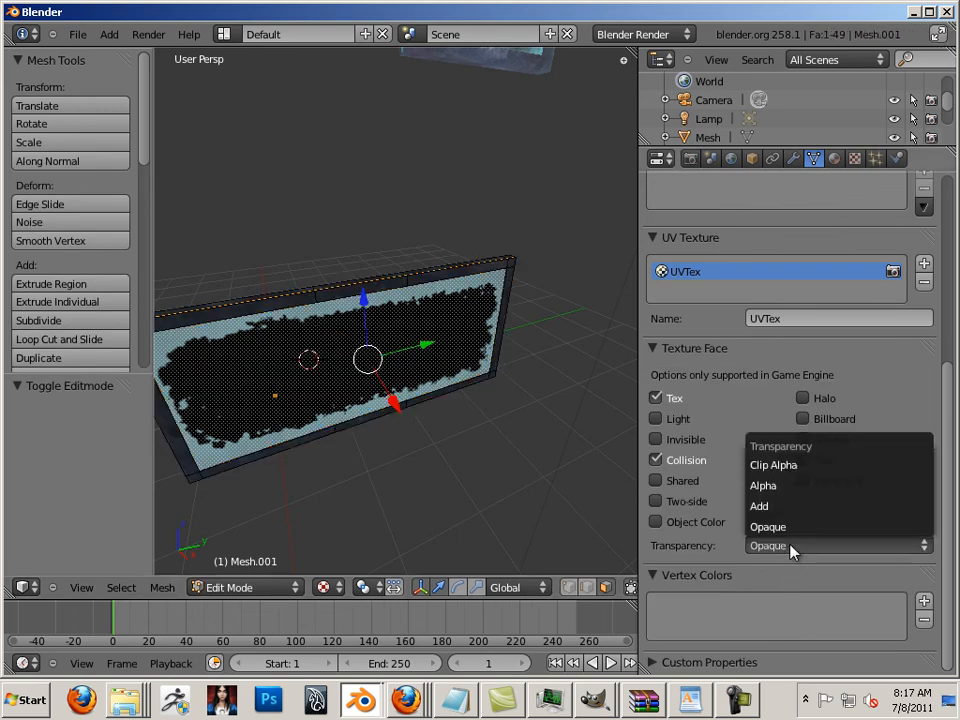
pyautogui.click(785, 488)
pyautogui.click(591, 457)
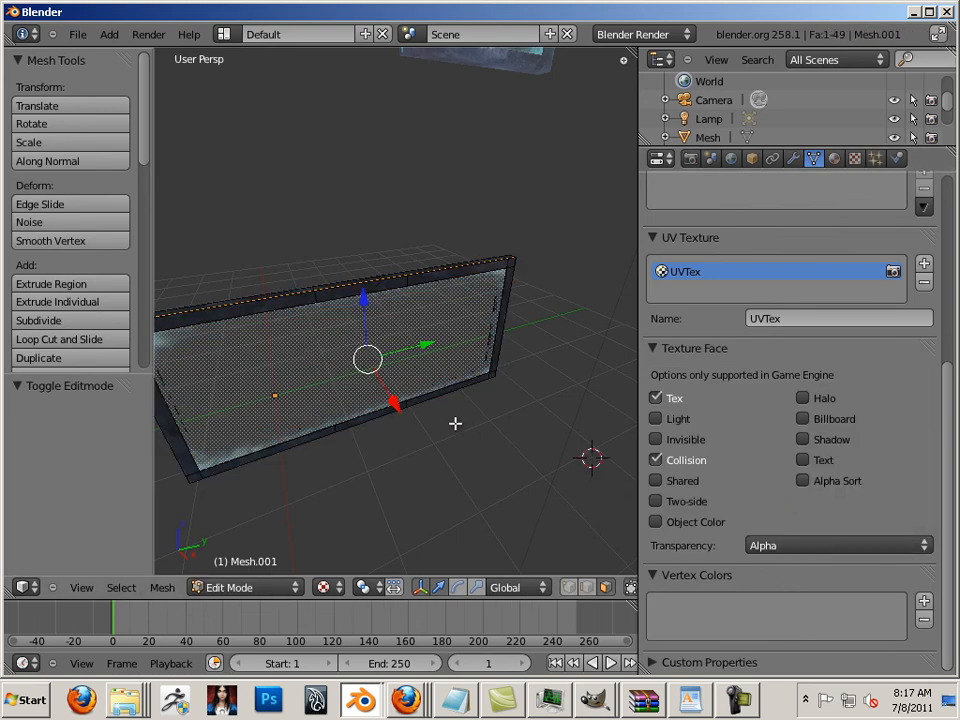
pyautogui.moveTo(444, 411)
pyautogui.mouseDown(button='middle')
pyautogui.moveTo(452, 332)
pyautogui.moveTo(441, 313)
pyautogui.moveTo(435, 433)
pyautogui.moveTo(436, 423)
pyautogui.mouseUp(button='middle')
pyautogui.scroll(-4, 437, 418)
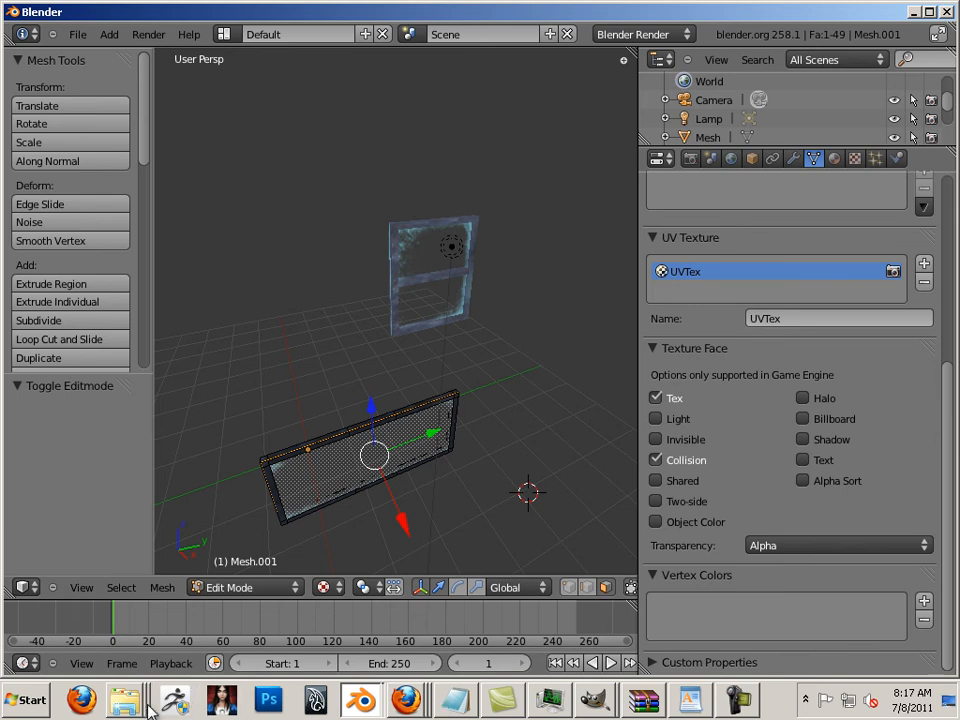
# - Switch to the objlearn folder, open the windows OBJ file in WordPad and highlight the windows.mtl name in its mtllib line
pyautogui.moveTo(125, 702)
pyautogui.click(143, 598)
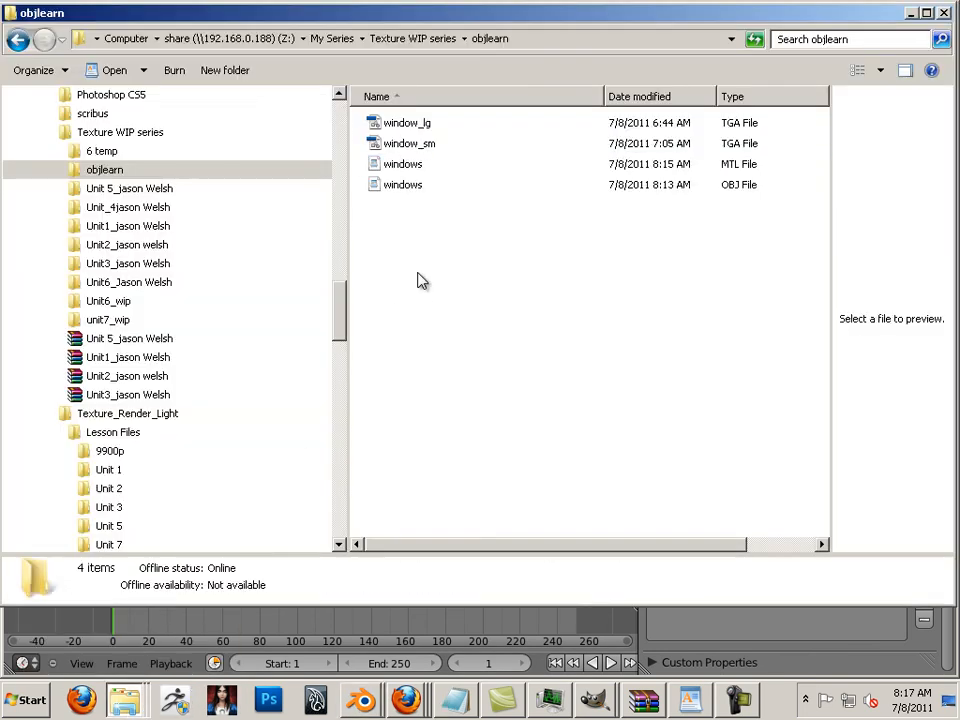
pyautogui.click(419, 190)
pyautogui.rightClick(405, 191)
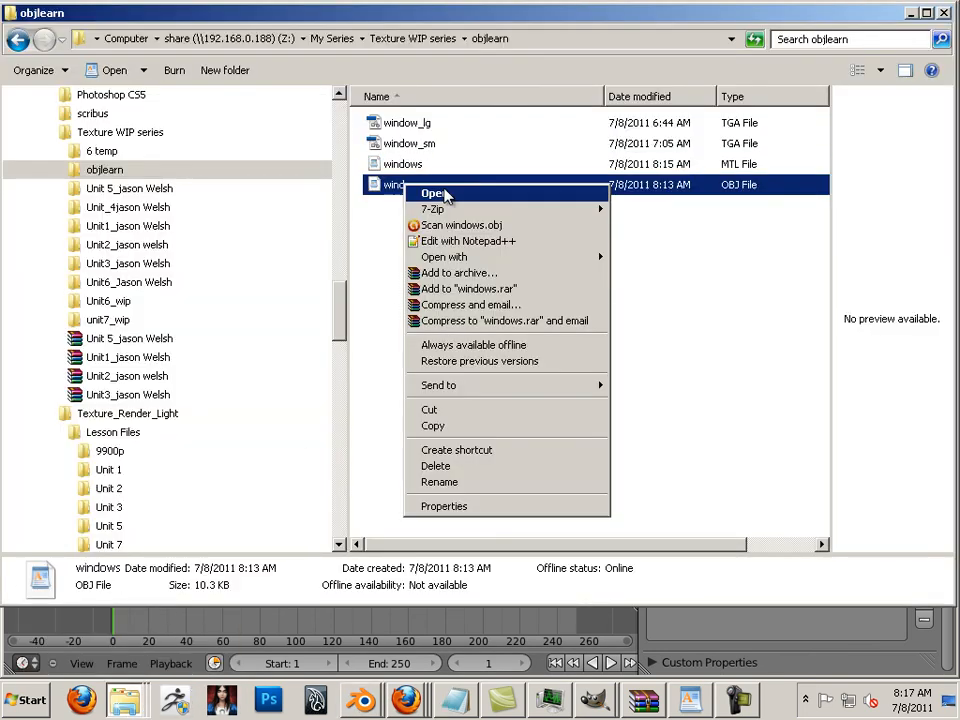
pyautogui.click(450, 192)
pyautogui.scroll(-1, 410, 236)
pyautogui.scroll(1, 380, 246)
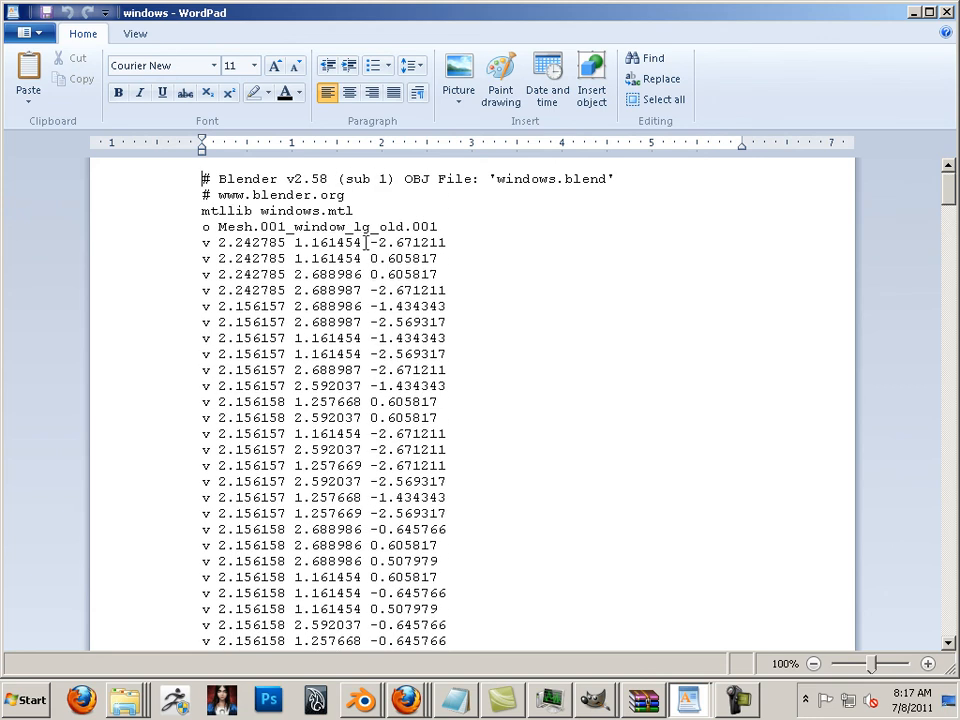
pyautogui.doubleClick(323, 211)
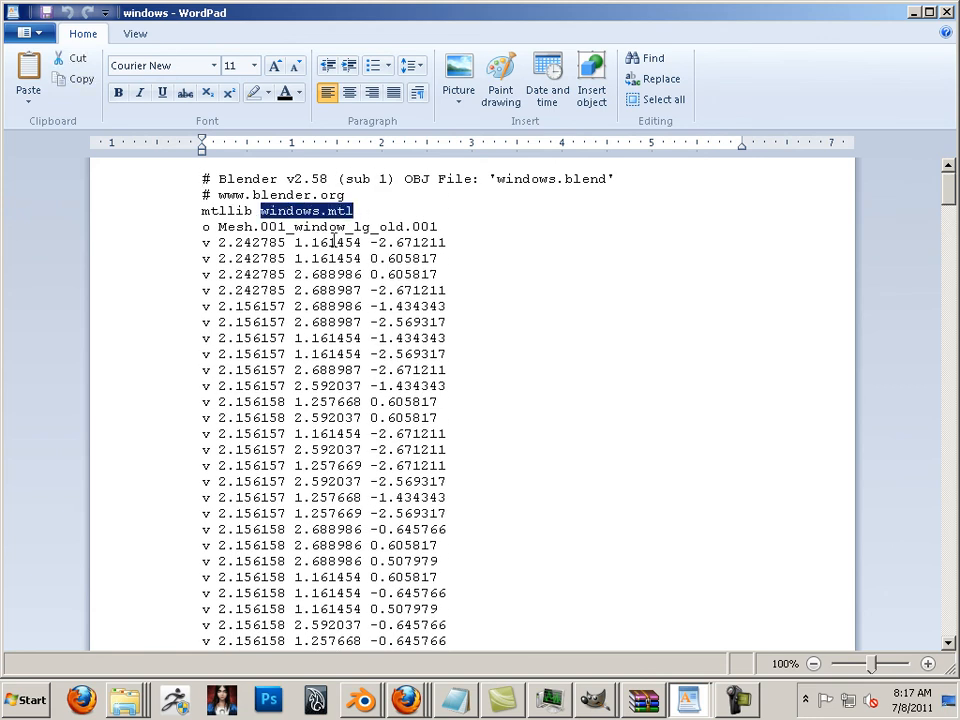
# - Examine the OBJ file's vertex and texture coordinates, and highlight the usemtl keyword and the window_lg_window_lg.tga material name
pyautogui.moveTo(332, 26); pyautogui.dragTo(650, 362)
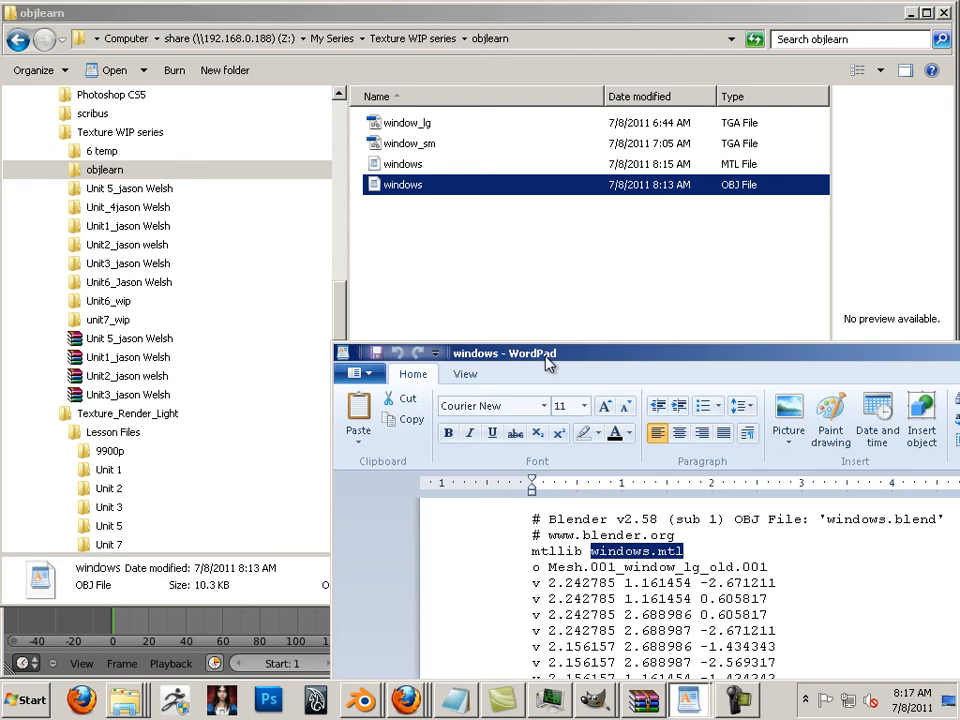
pyautogui.moveTo(548, 357); pyautogui.dragTo(464, 42)
pyautogui.scroll(-15, 512, 365)
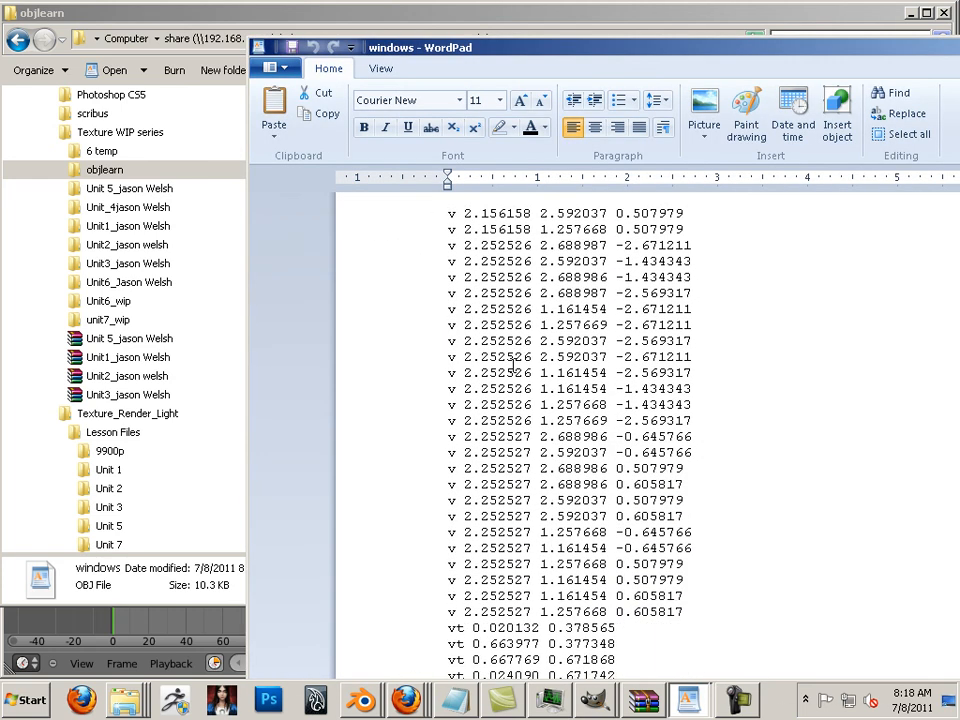
pyautogui.scroll(-20, 512, 365)
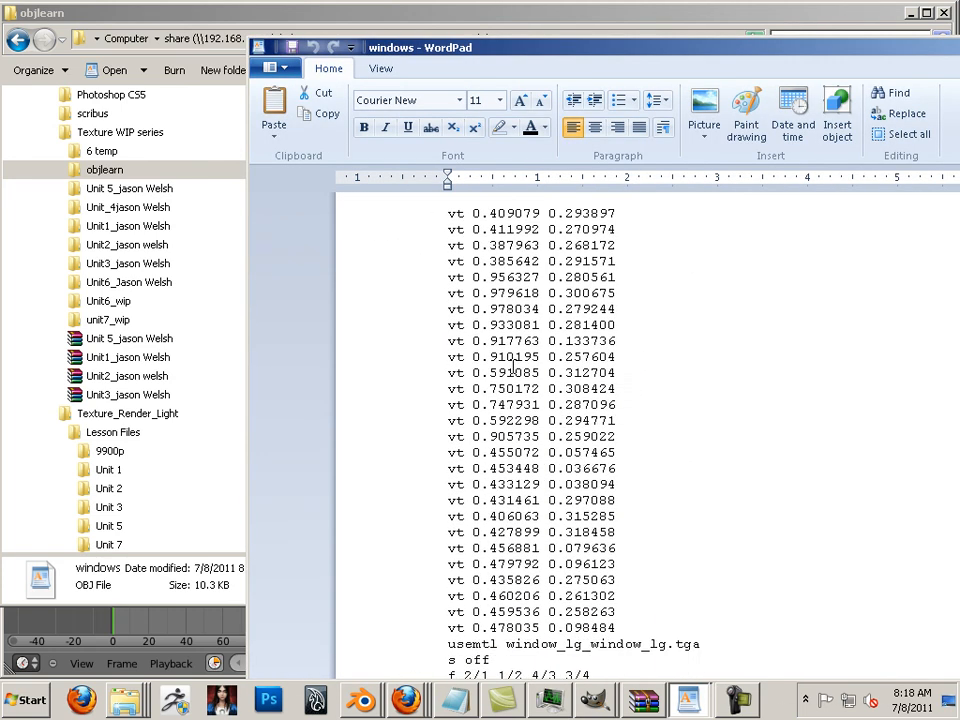
pyautogui.scroll(4, 512, 367)
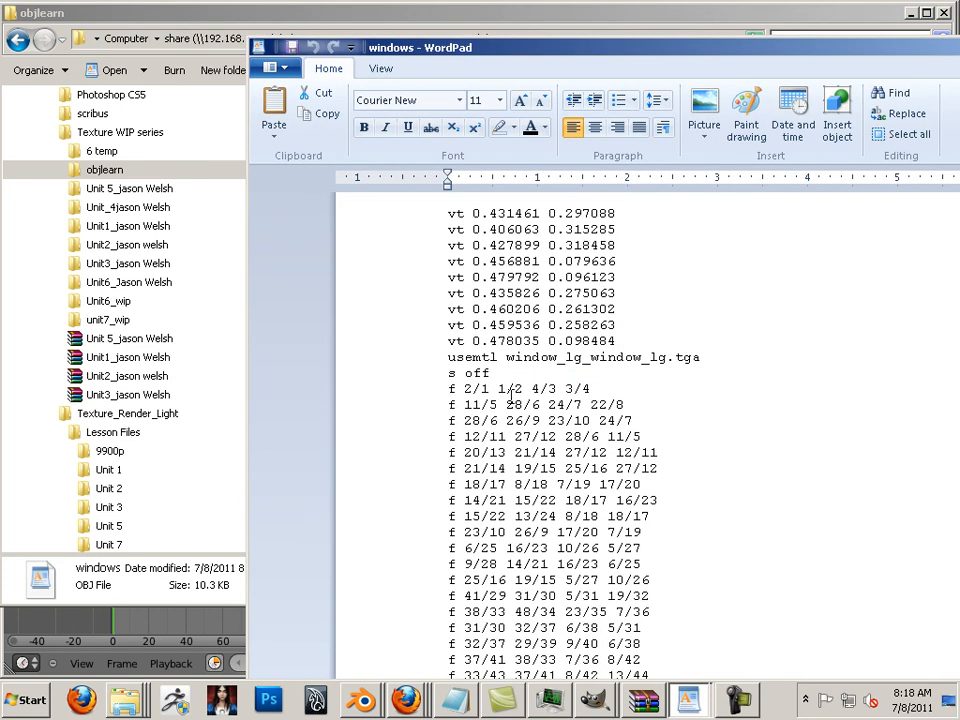
pyautogui.moveTo(506, 357); pyautogui.dragTo(706, 358)
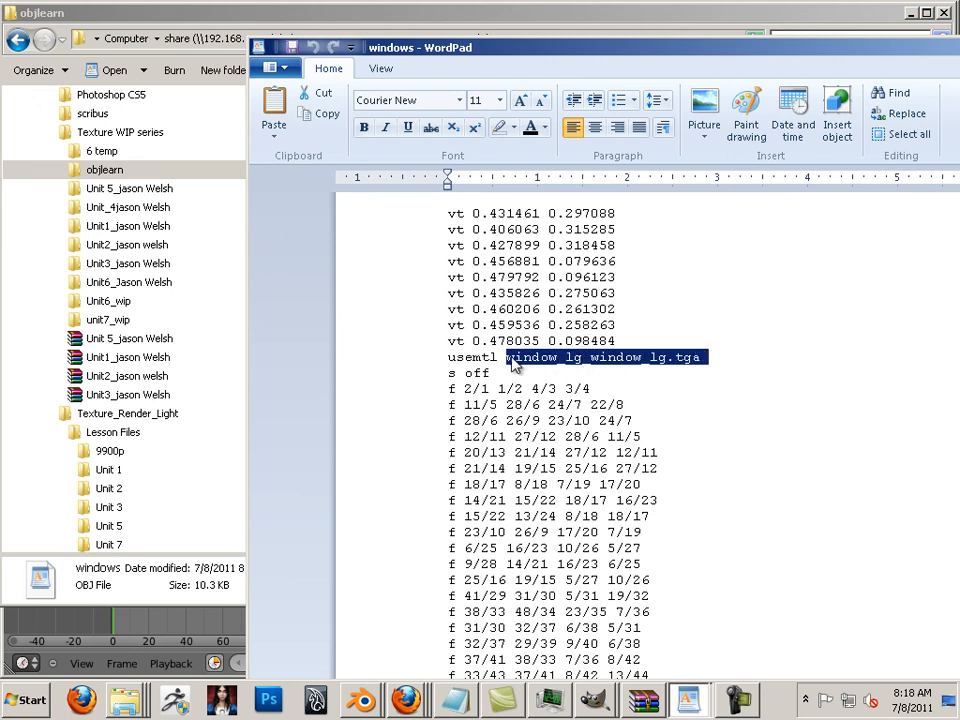
pyautogui.click(449, 357)
pyautogui.moveTo(449, 357); pyautogui.dragTo(497, 358)
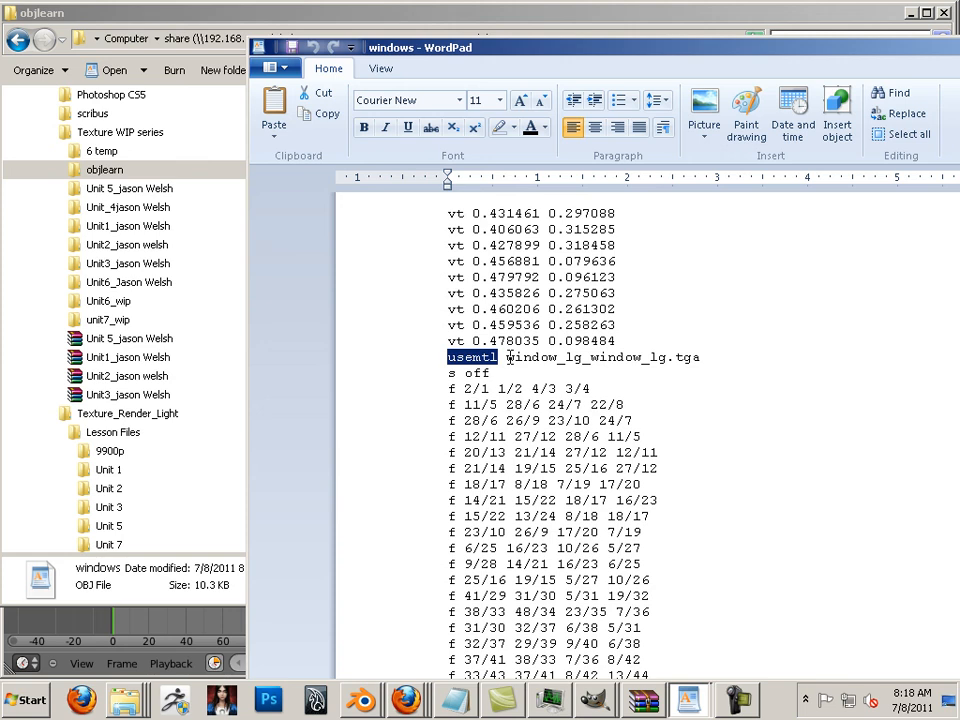
pyautogui.moveTo(509, 358); pyautogui.dragTo(700, 358)
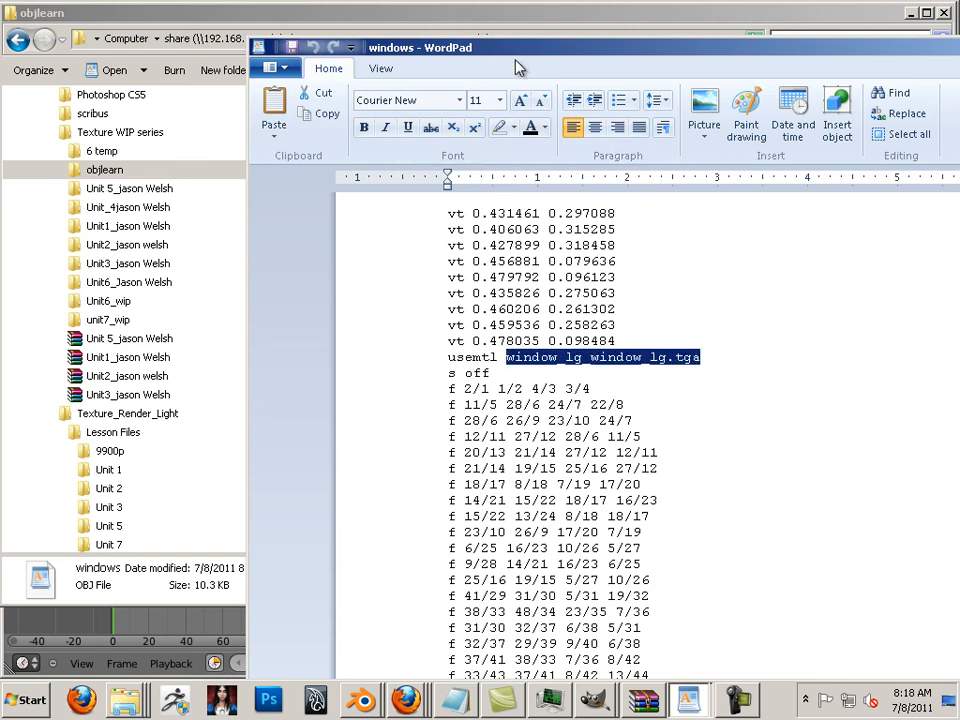
pyautogui.moveTo(386, 47); pyautogui.dragTo(176, 12)
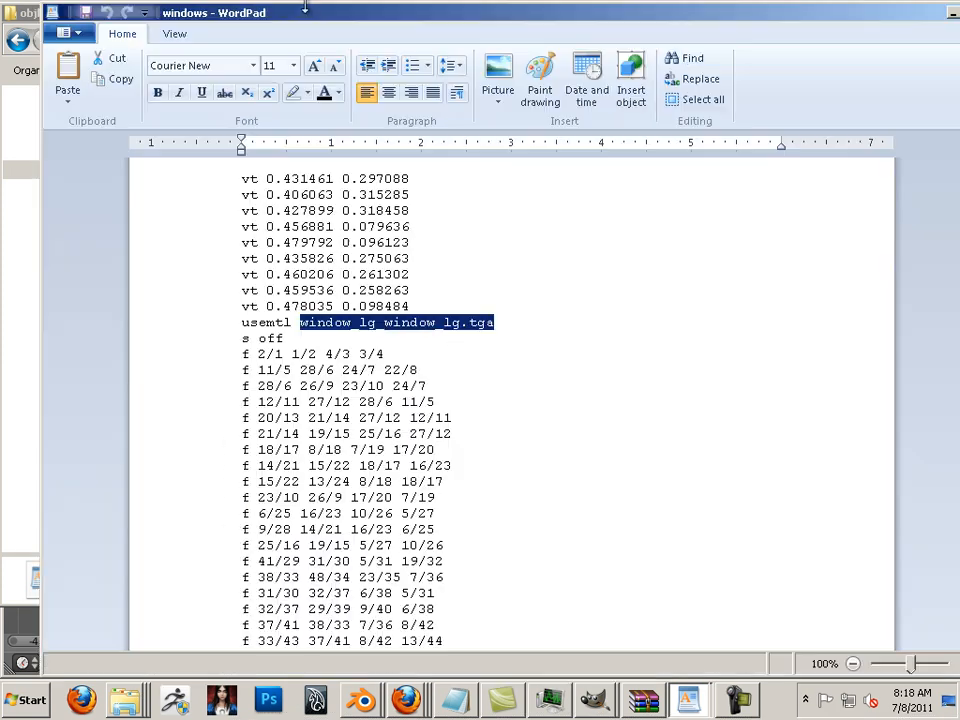
pyautogui.click(301, 326)
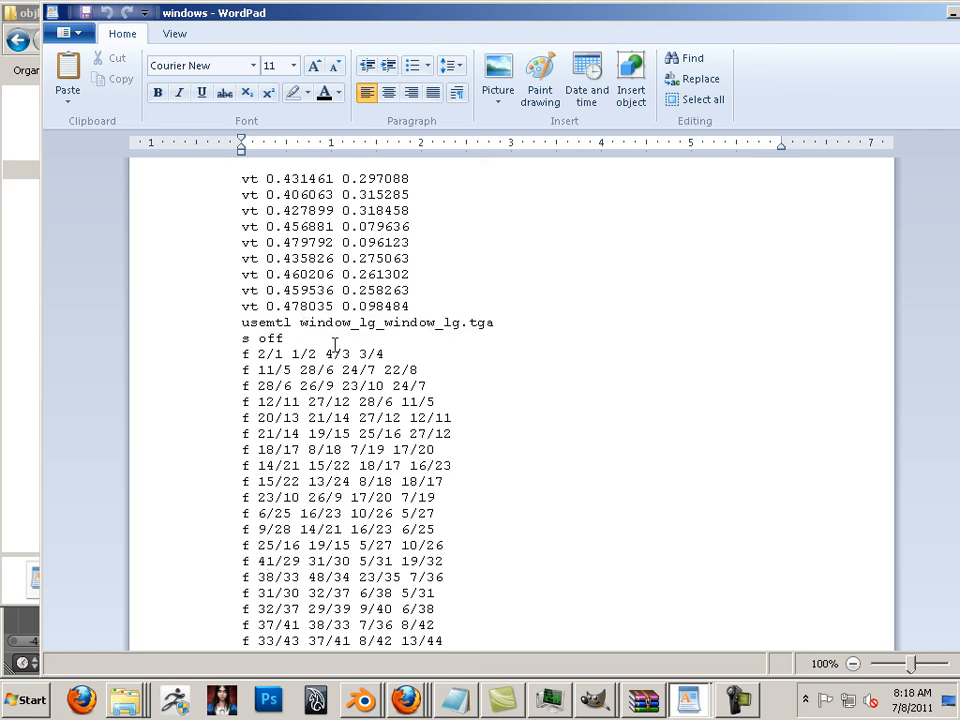
# - Close the OBJ file and open the windows MTL file from the objlearn folder in WordPad
pyautogui.scroll(20, 335, 345)
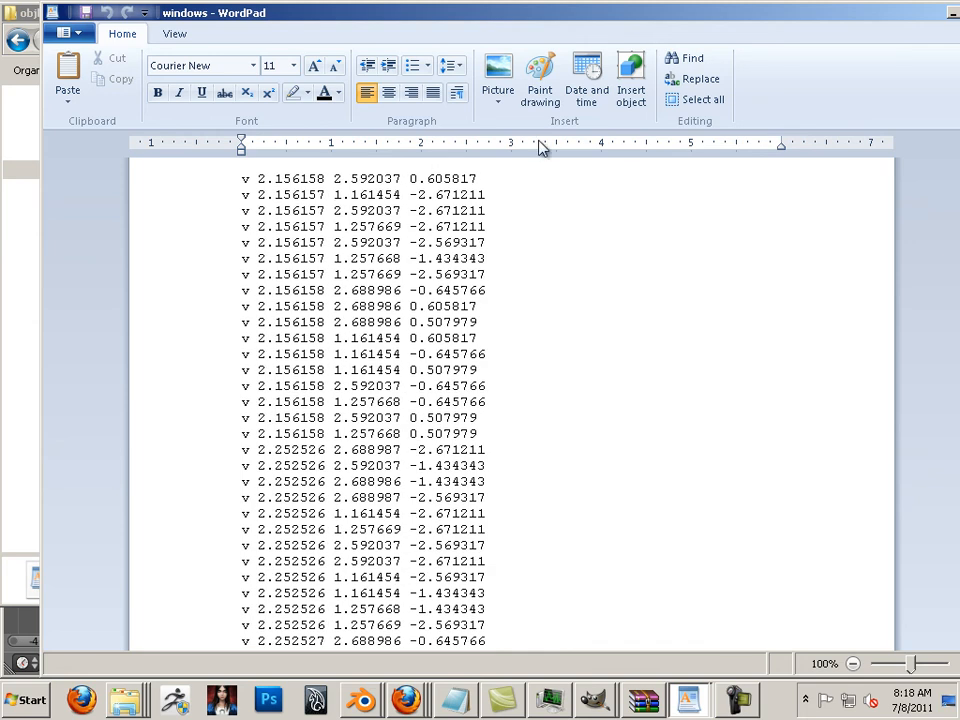
pyautogui.moveTo(589, 26); pyautogui.dragTo(463, 150)
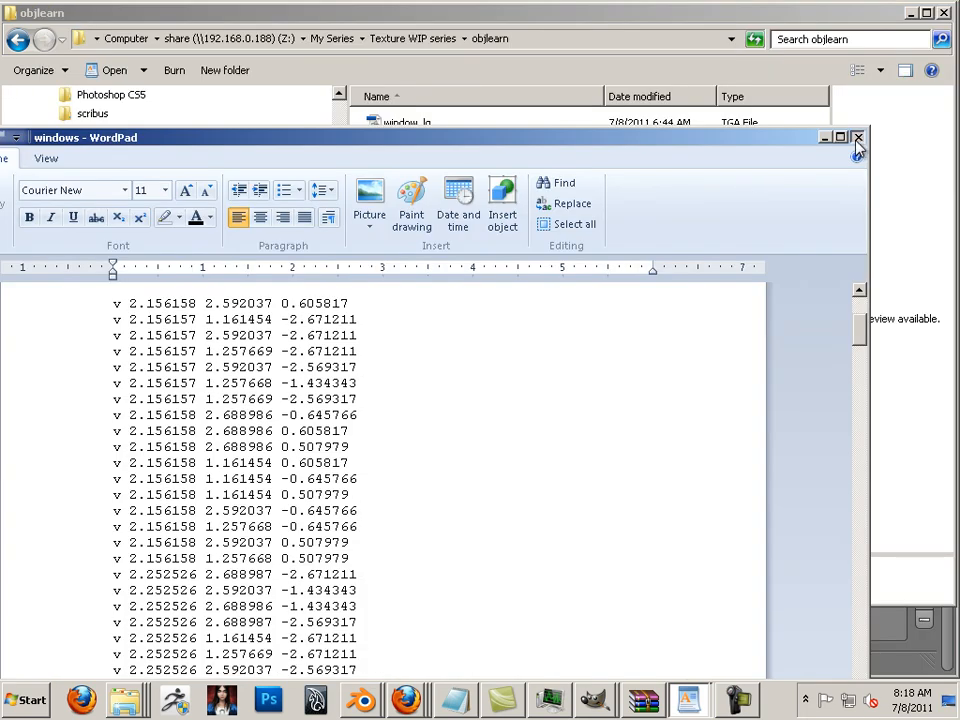
pyautogui.click(856, 139)
pyautogui.click(417, 171)
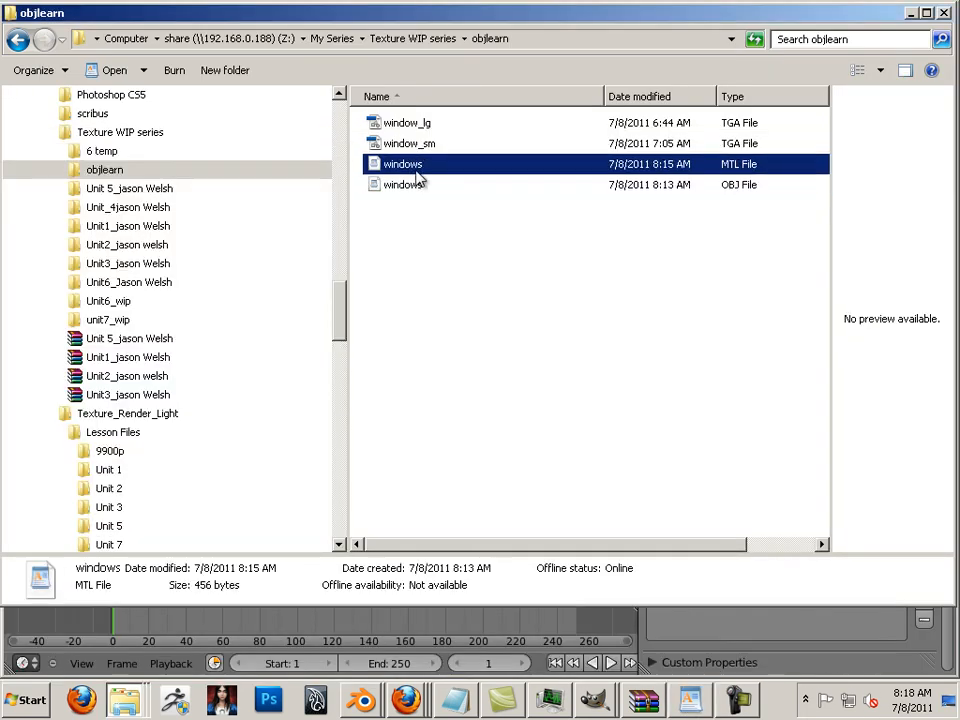
pyautogui.rightClick(418, 178)
pyautogui.click(446, 181)
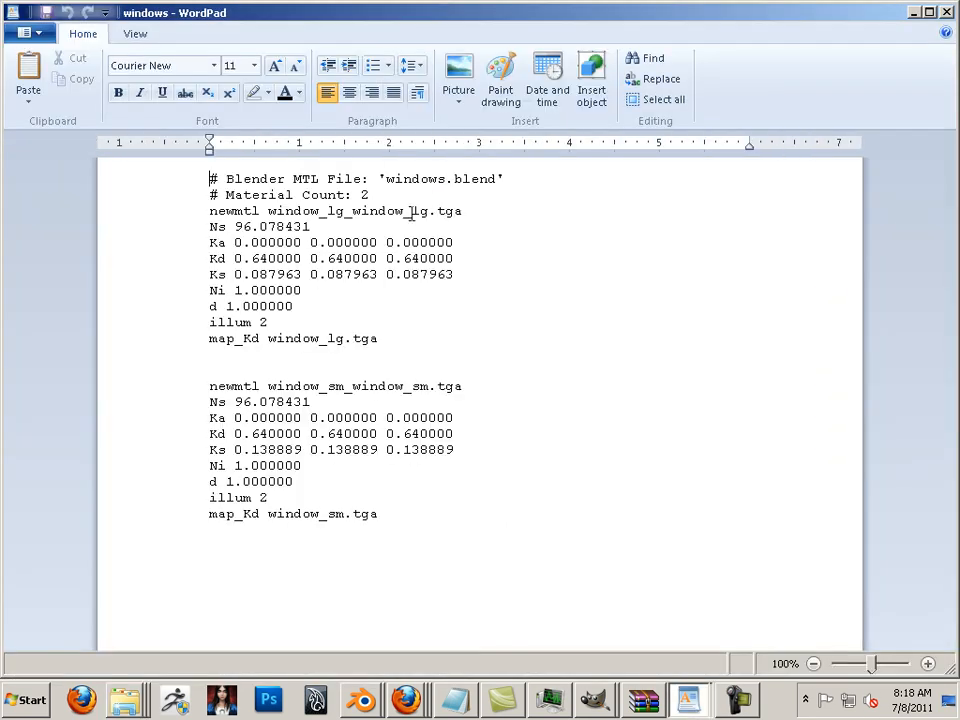
# - Highlight the MTL file's first newmtl line, its material count and the complete text to review the material definitions
pyautogui.moveTo(460, 213); pyautogui.dragTo(210, 213)
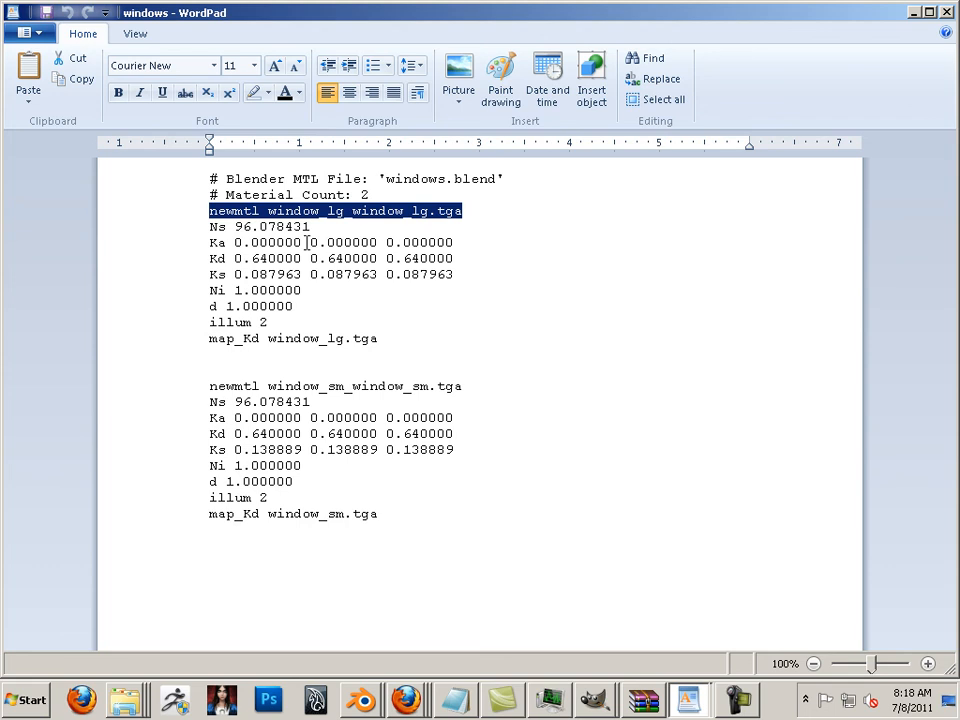
pyautogui.click(371, 194)
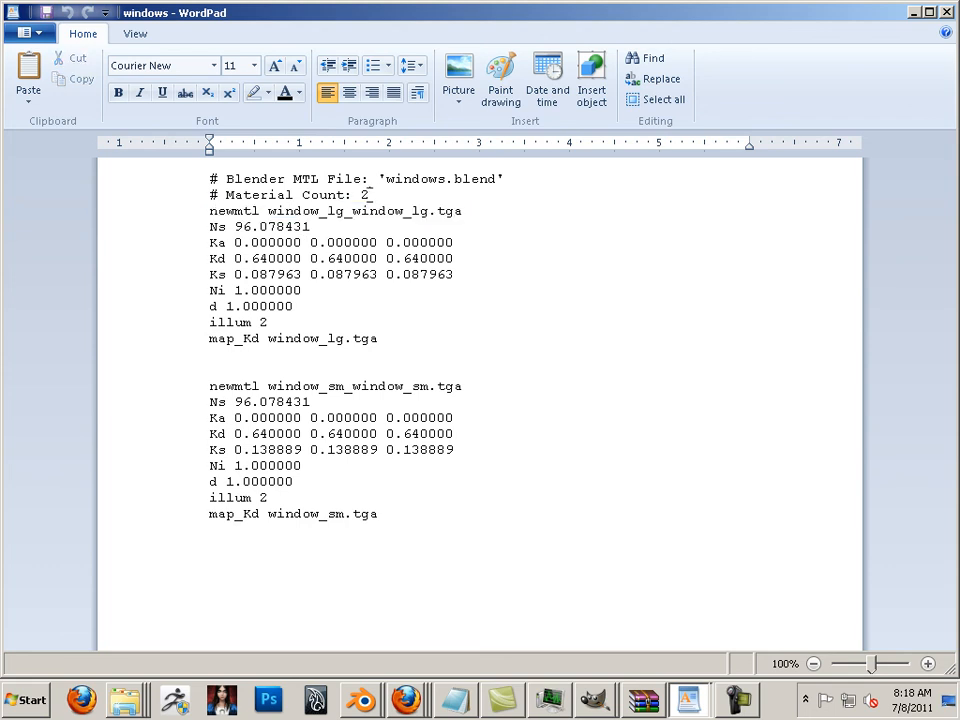
pyautogui.moveTo(370, 195); pyautogui.dragTo(345, 195)
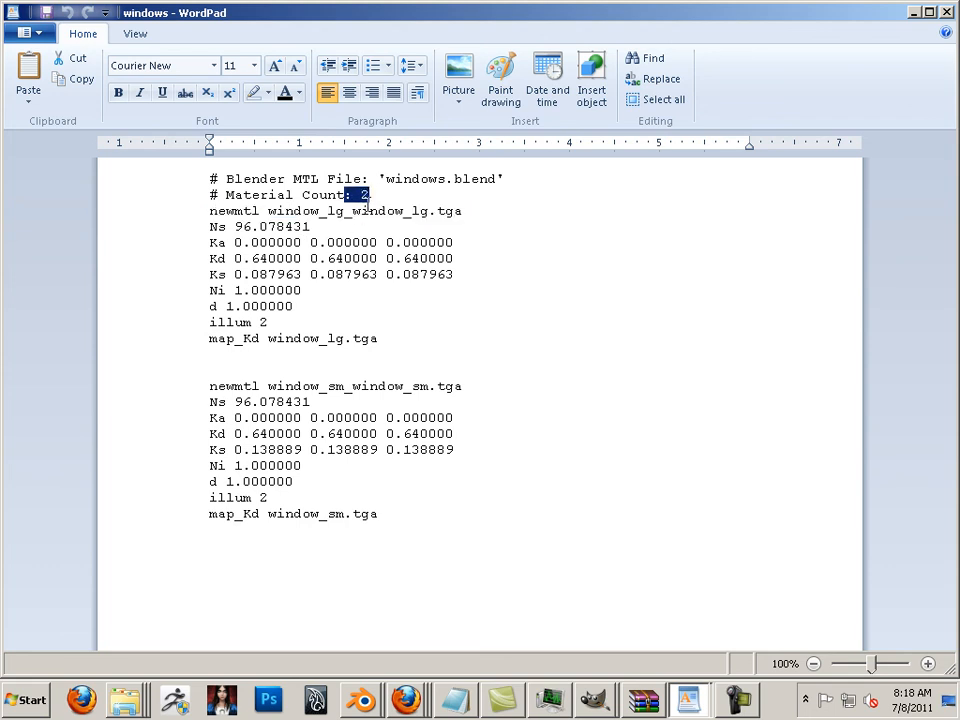
pyautogui.click(392, 329)
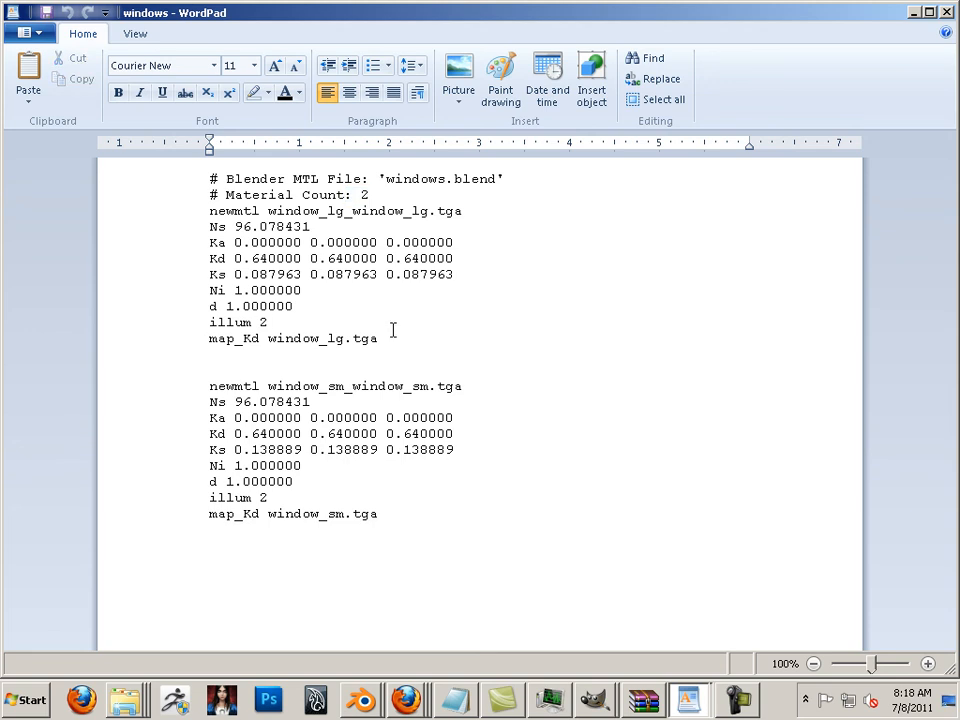
pyautogui.moveTo(399, 525); pyautogui.dragTo(225, 177)
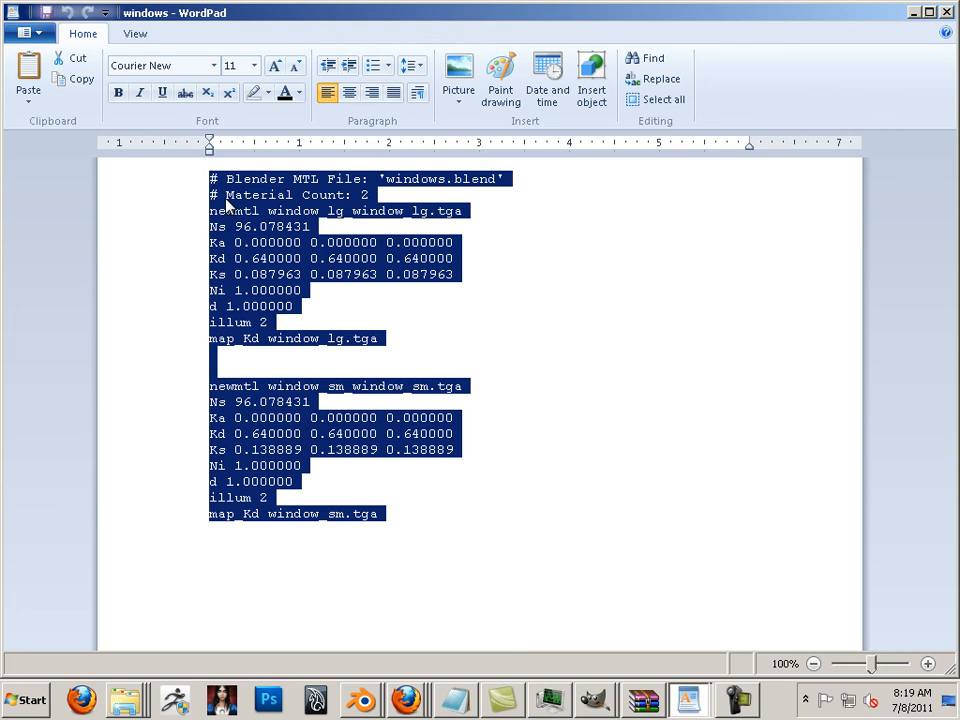